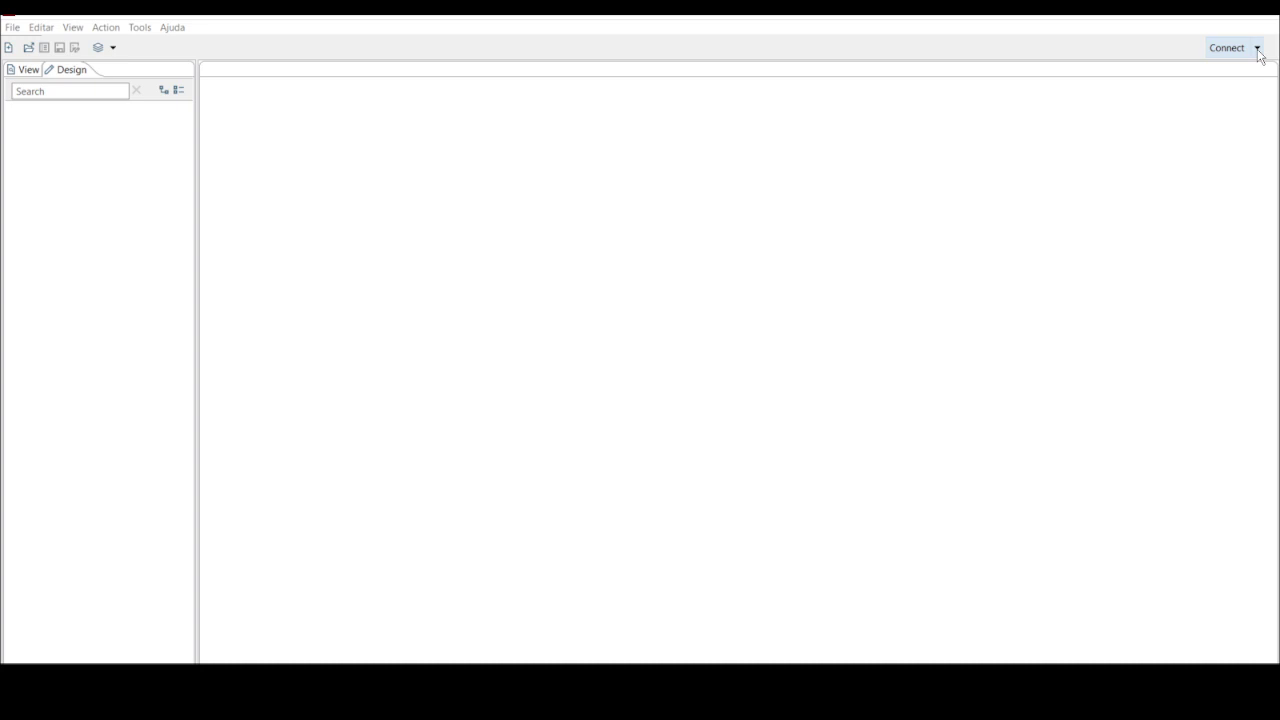
Open the etl_pentaho repository login and fill in the user name and password
{"action": "left_click", "coordinate": [1259, 53]}
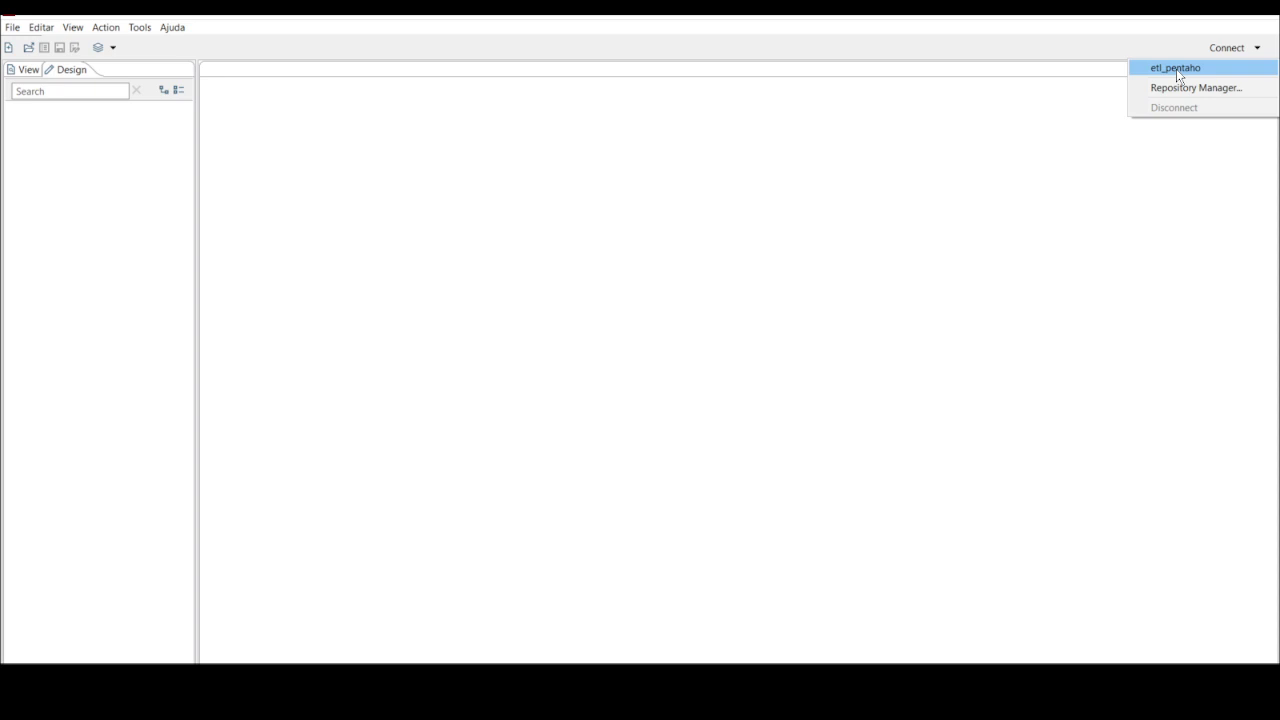
{"action": "left_click", "coordinate": [1178, 72]}
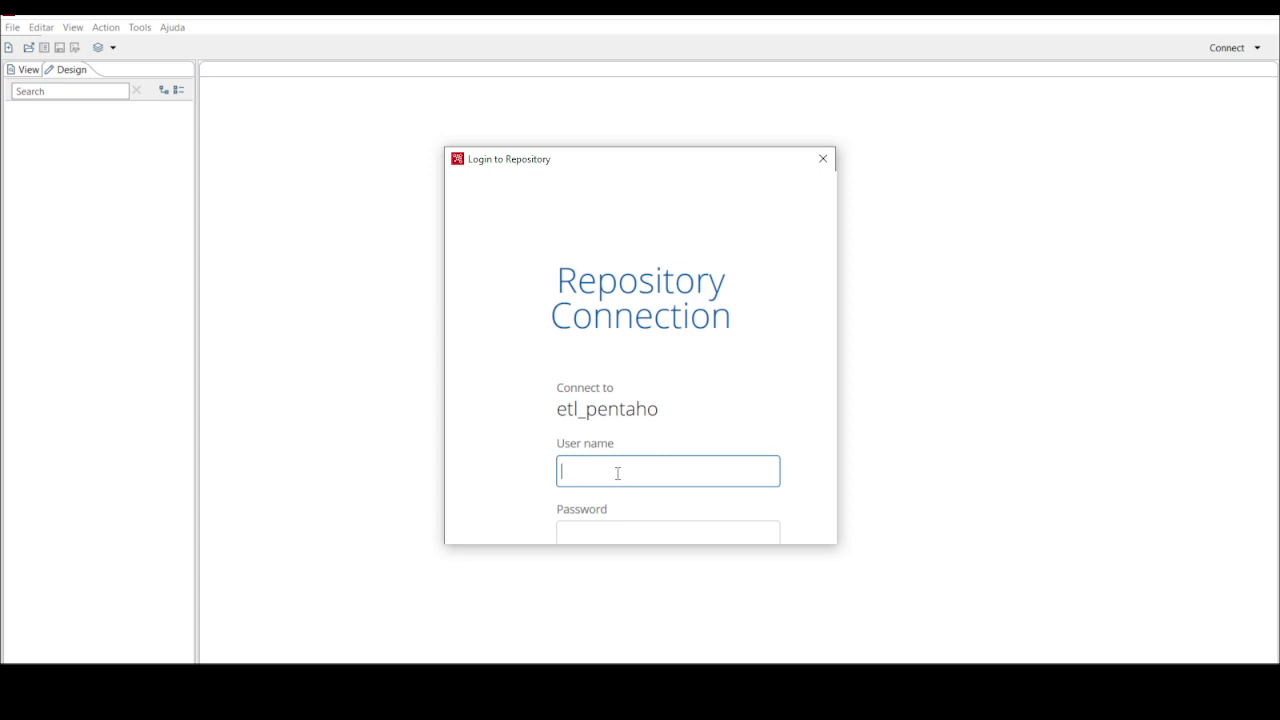
{"action": "type", "text": "admin"}
{"action": "key", "text": "Tab"}
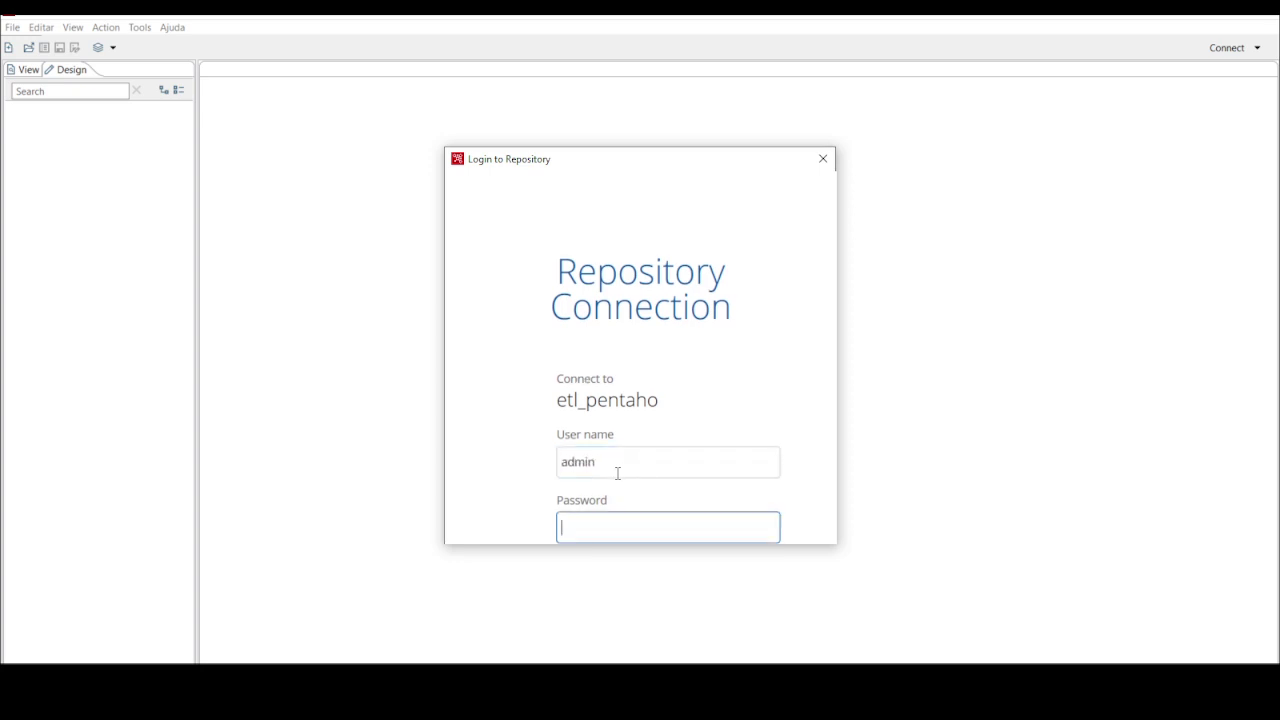
{"action": "type", "text": "passw"}
{"action": "left_click_drag", "start_coordinate": [553, 305], "coordinate": [797, 557]}
{"action": "left_click", "coordinate": [803, 365]}
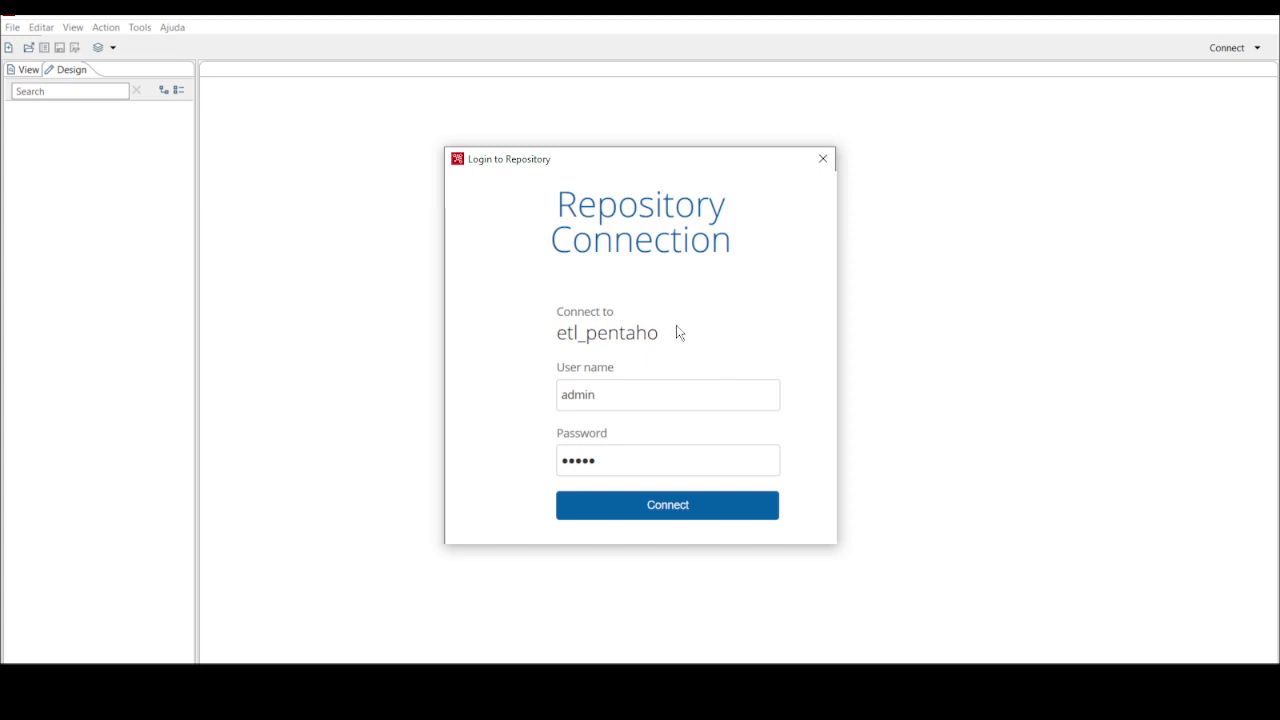
Close the etl_pentaho login without connecting and start adding a repository in the Repository Manager
{"action": "left_click", "coordinate": [823, 160]}
{"action": "left_click", "coordinate": [1257, 47]}
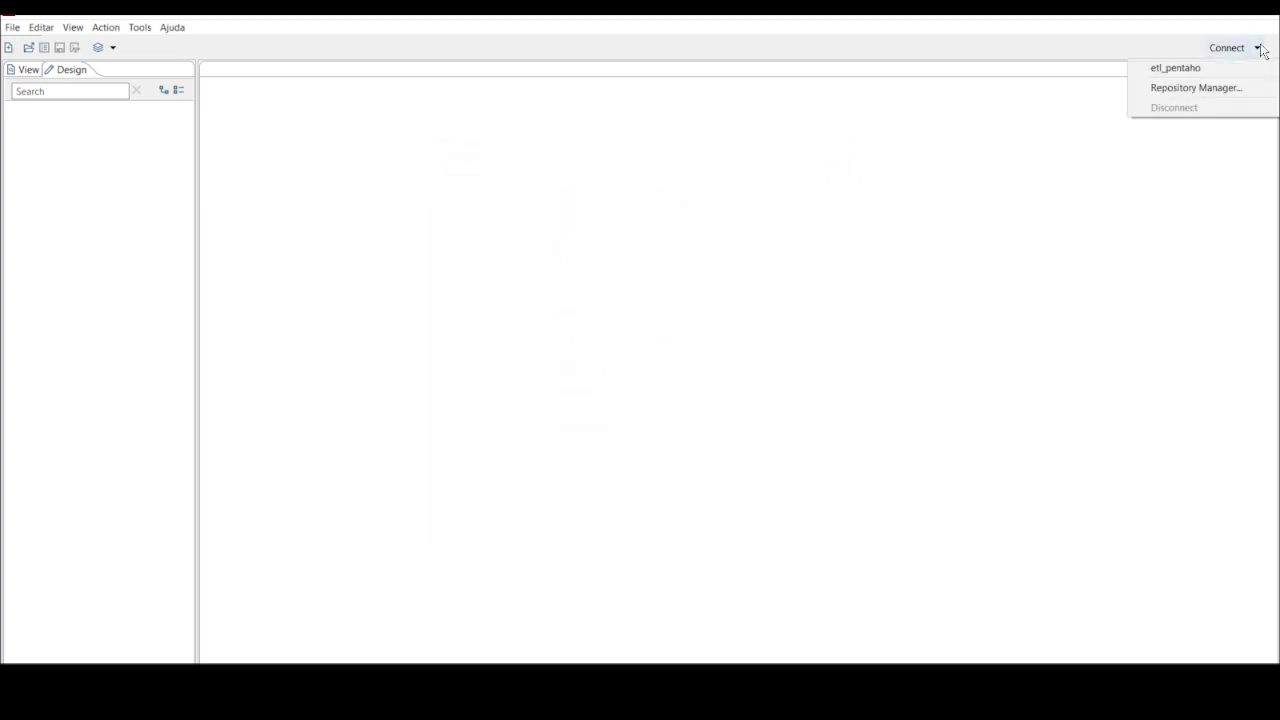
{"action": "left_click", "coordinate": [1190, 90]}
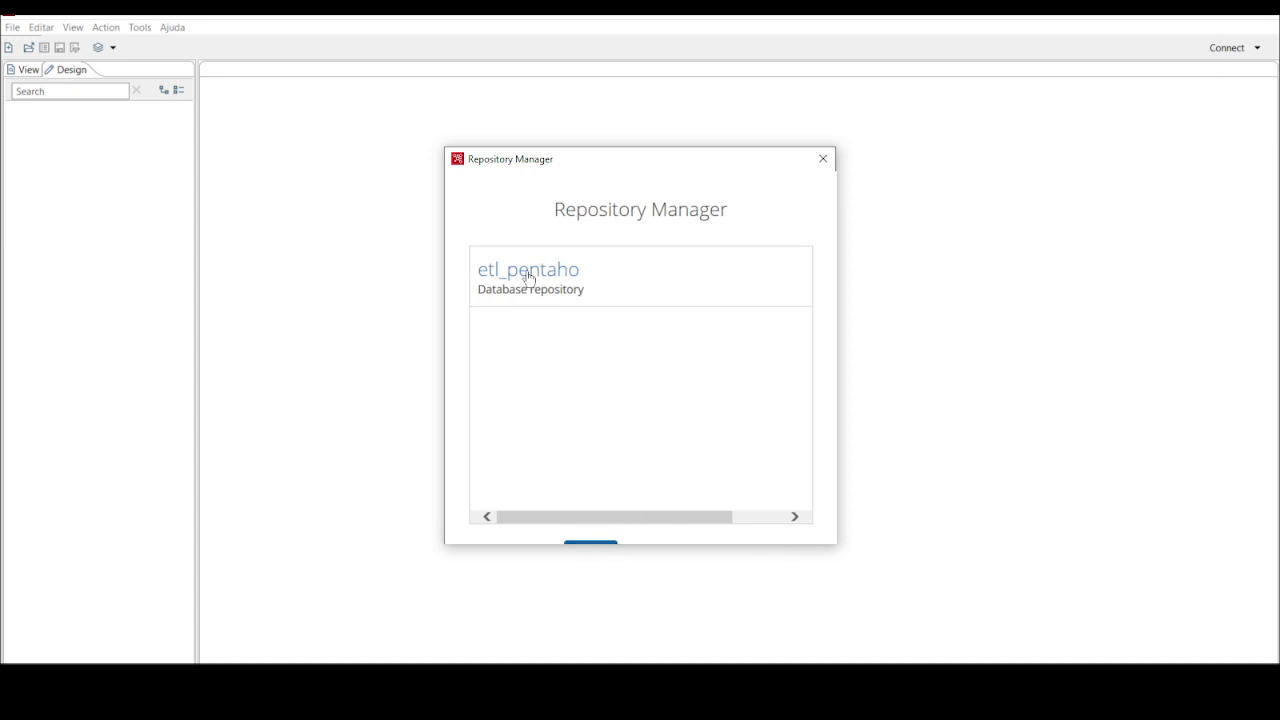
{"action": "left_click_drag", "start_coordinate": [545, 214], "coordinate": [688, 500]}
{"action": "left_click", "coordinate": [688, 500]}
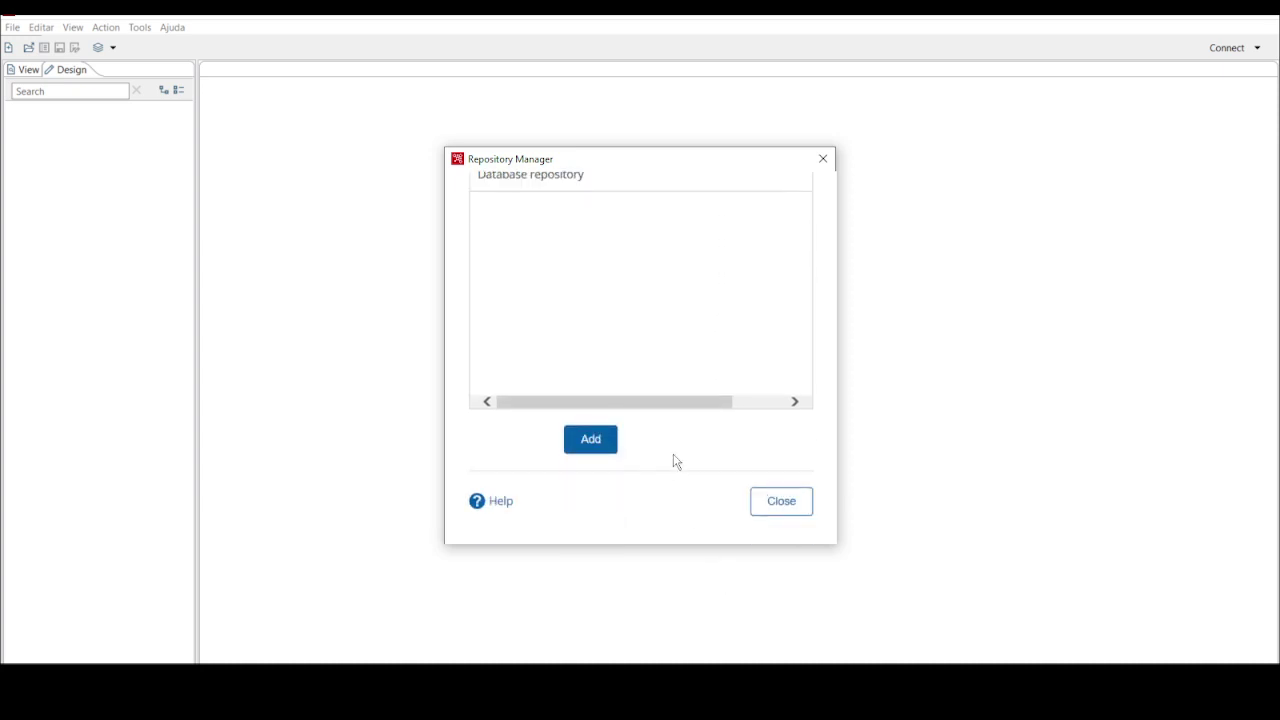
{"action": "left_click", "coordinate": [585, 442]}
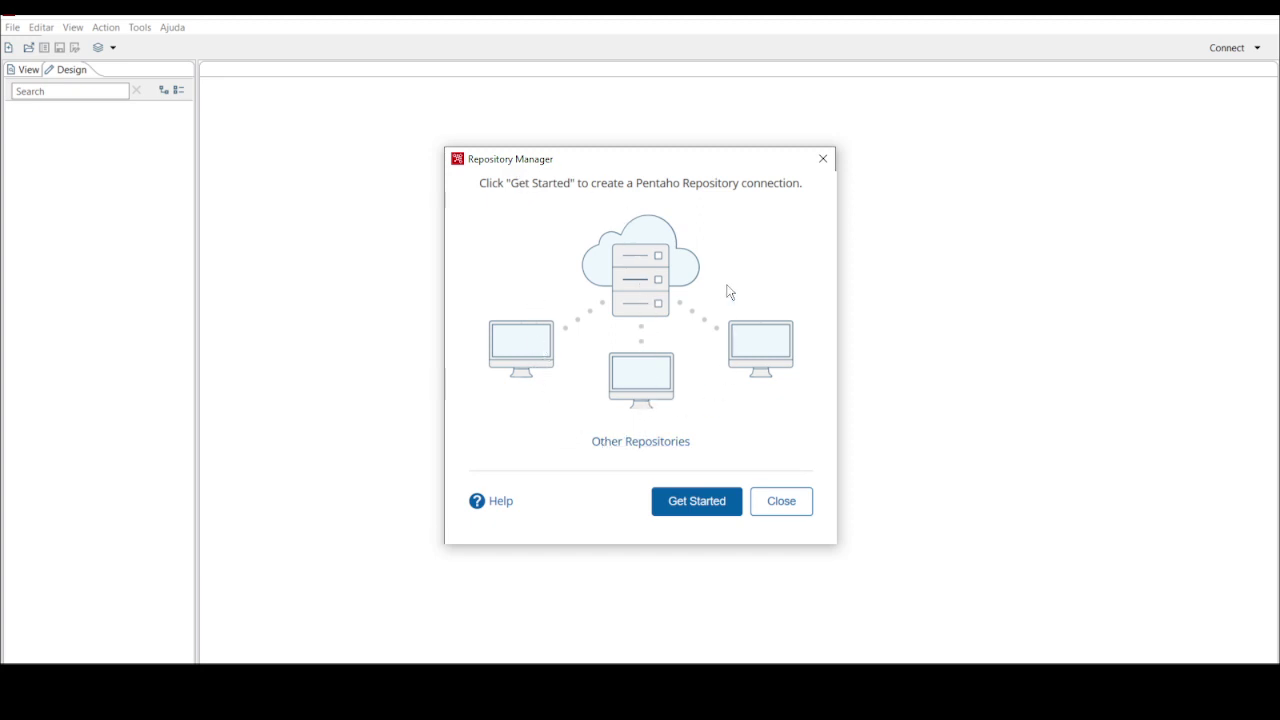
Choose Database Repository under Other Repositories and begin its setup
{"action": "left_click", "coordinate": [625, 446]}
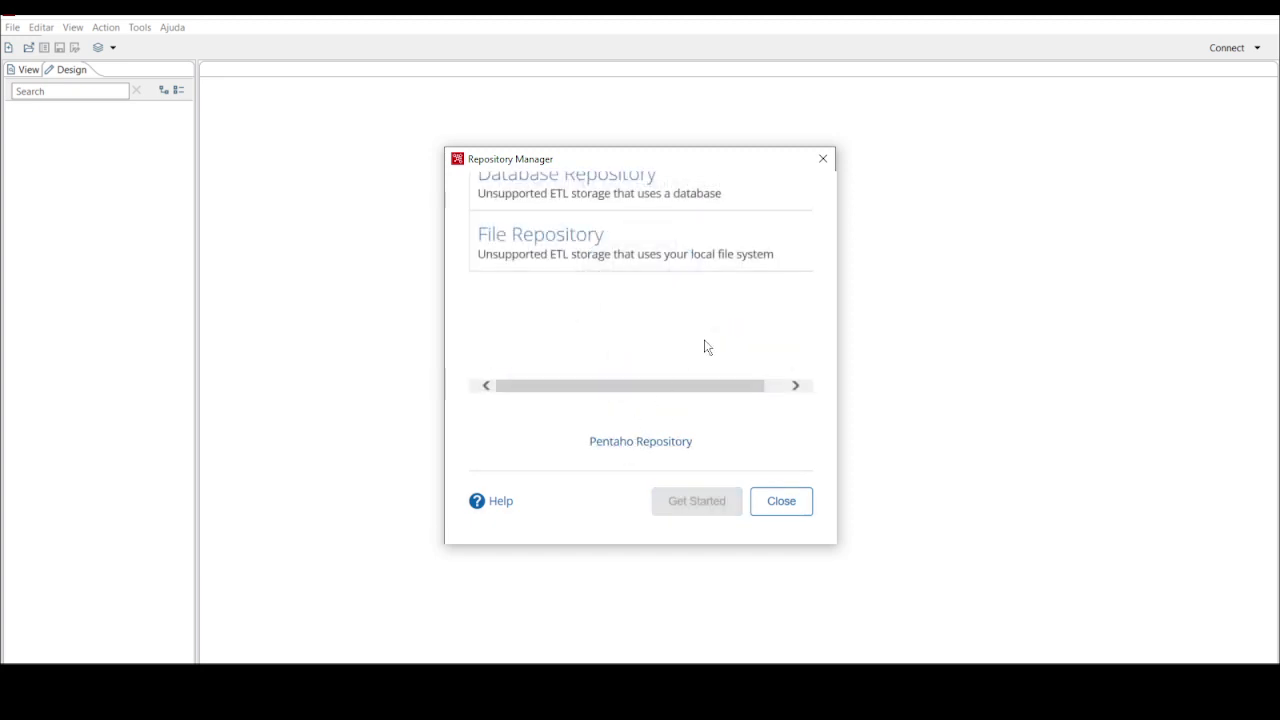
{"action": "left_click_drag", "start_coordinate": [731, 311], "coordinate": [707, 315]}
{"action": "scroll", "coordinate": [680, 280], "scroll_direction": "up", "scroll_amount": 2}
{"action": "left_click", "coordinate": [496, 228]}
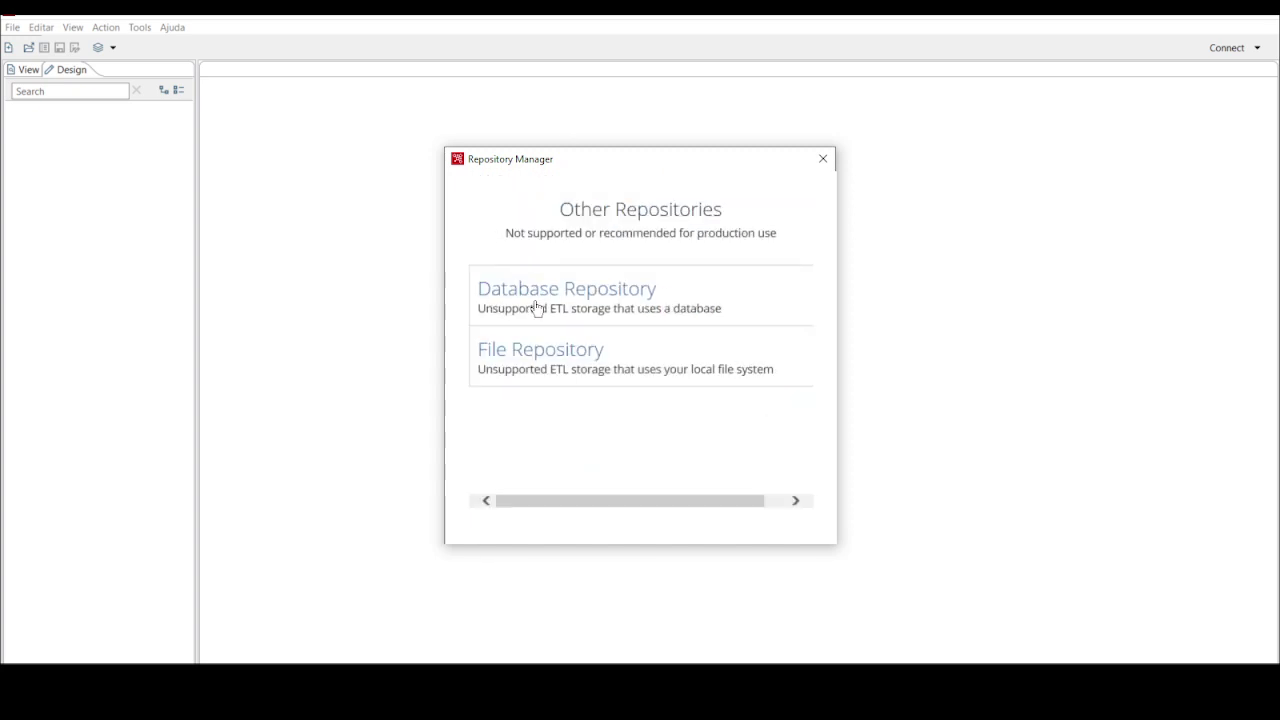
{"action": "left_click", "coordinate": [648, 305]}
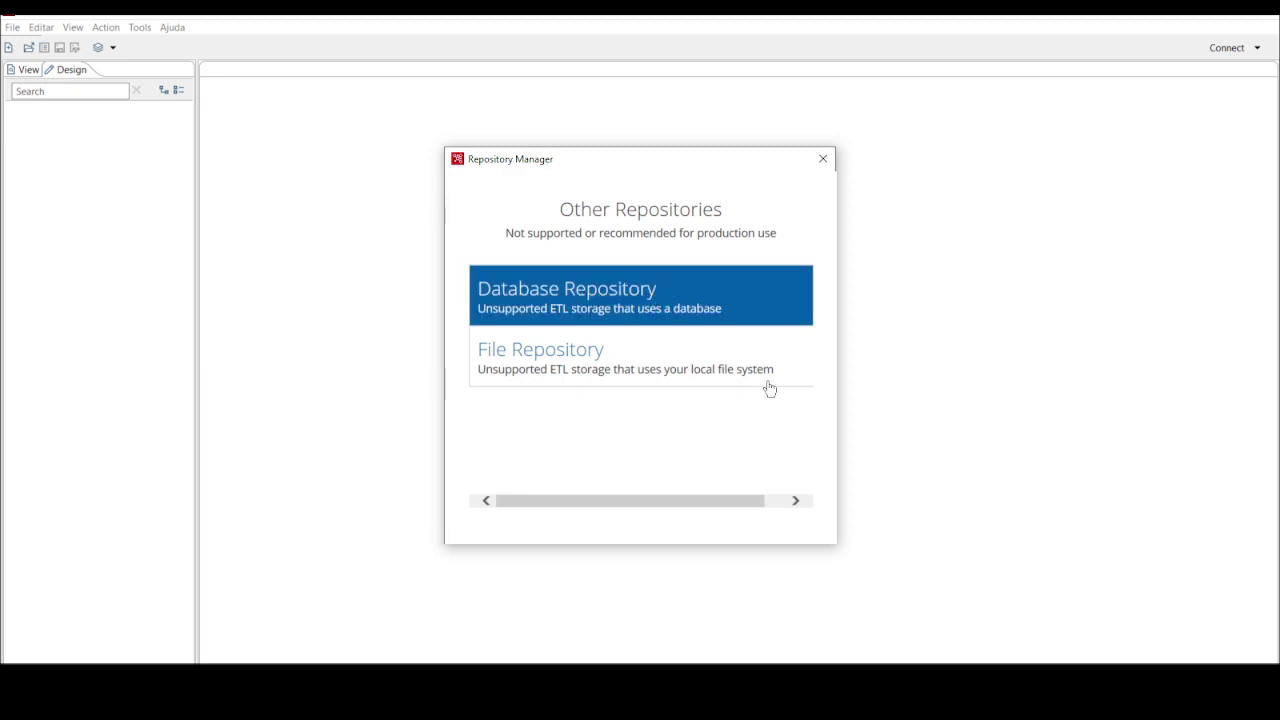
{"action": "left_click_drag", "start_coordinate": [511, 226], "coordinate": [737, 446]}
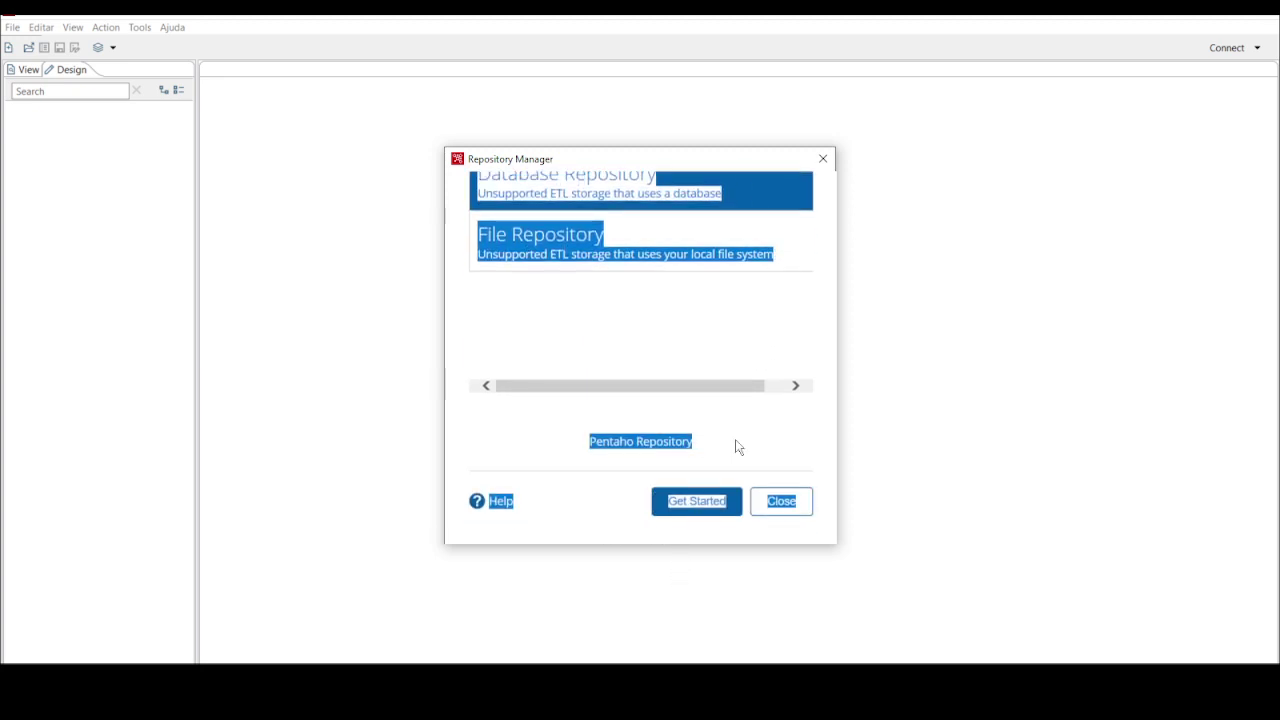
{"action": "left_click", "coordinate": [802, 433]}
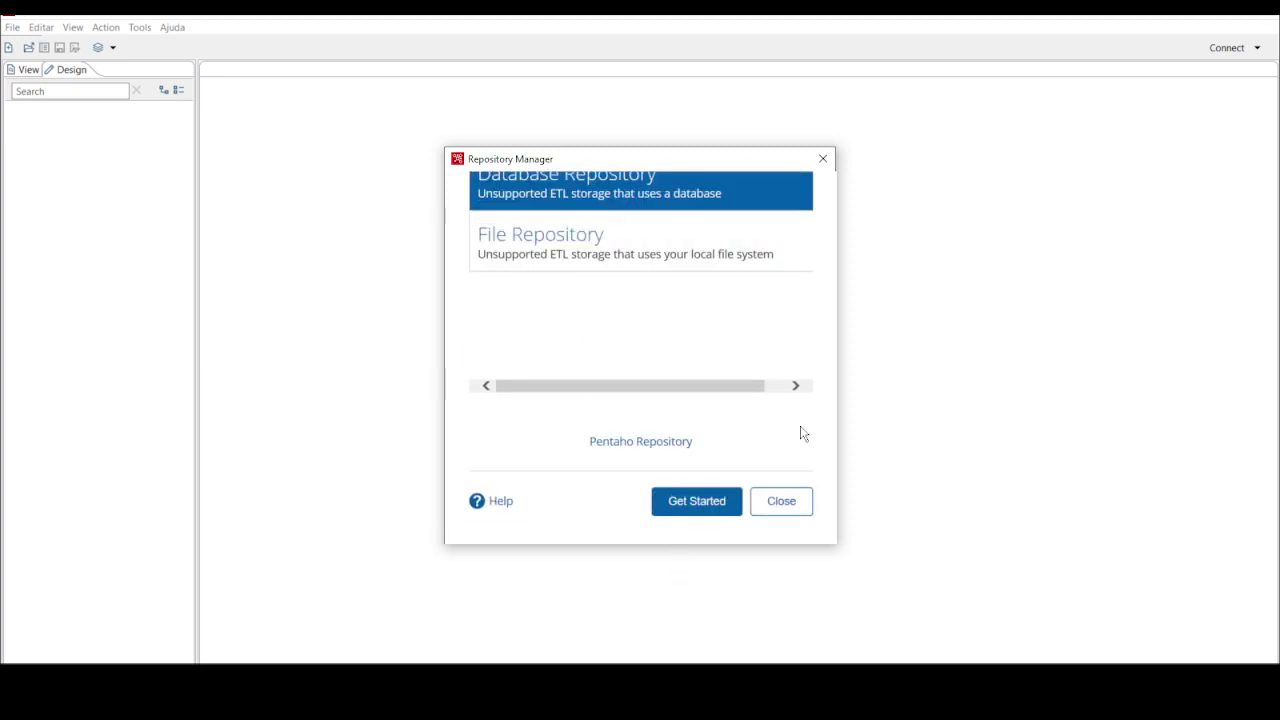
{"action": "left_click", "coordinate": [709, 505]}
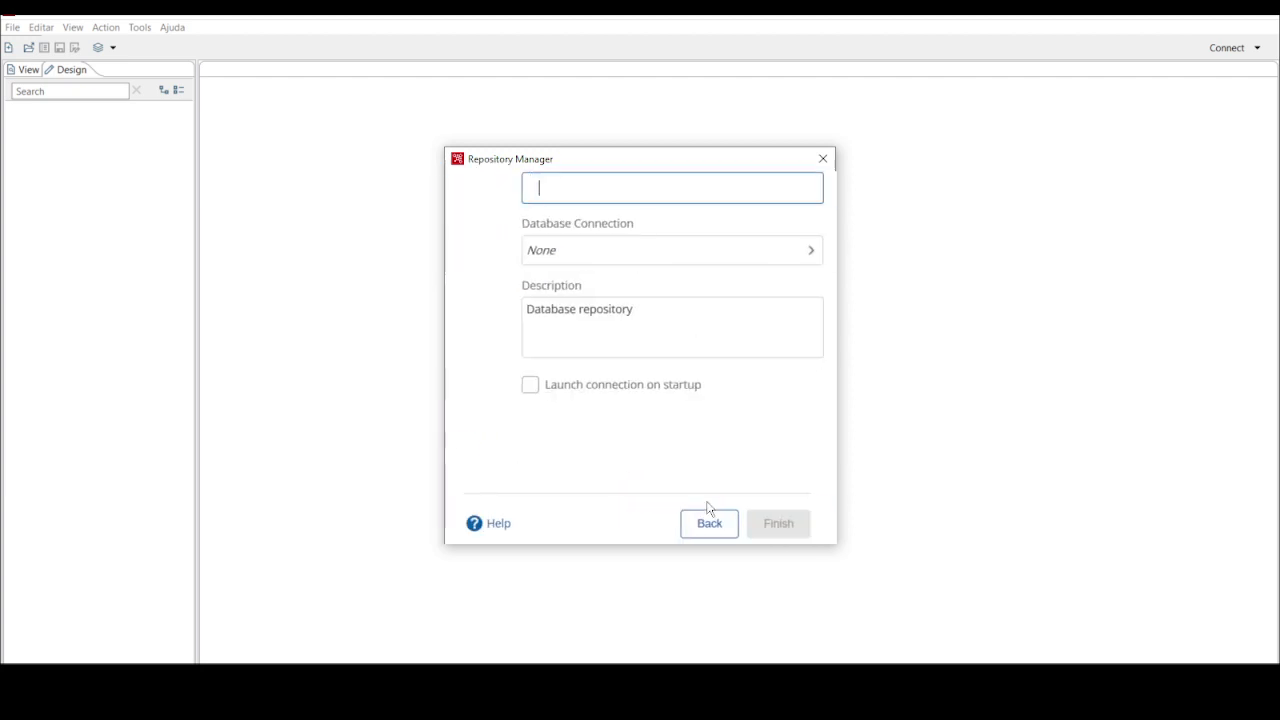
{"action": "left_click_drag", "start_coordinate": [597, 423], "coordinate": [411, 126]}
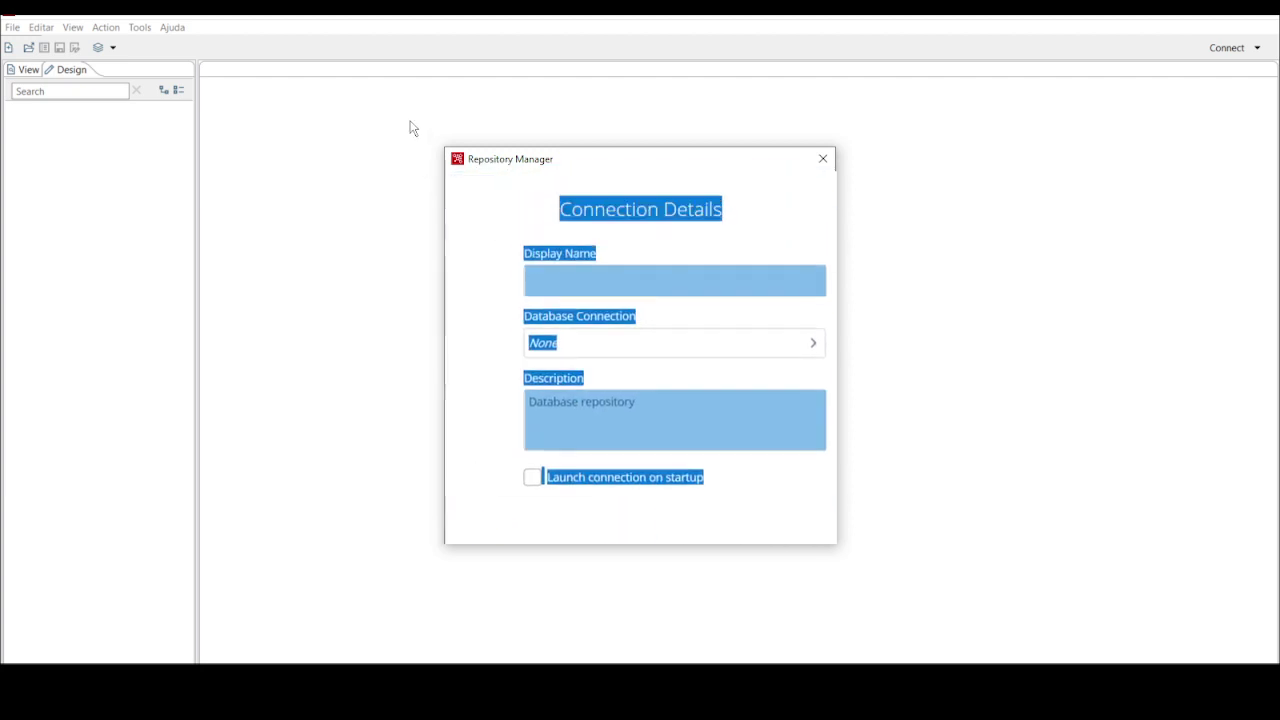
{"action": "left_click", "coordinate": [500, 235]}
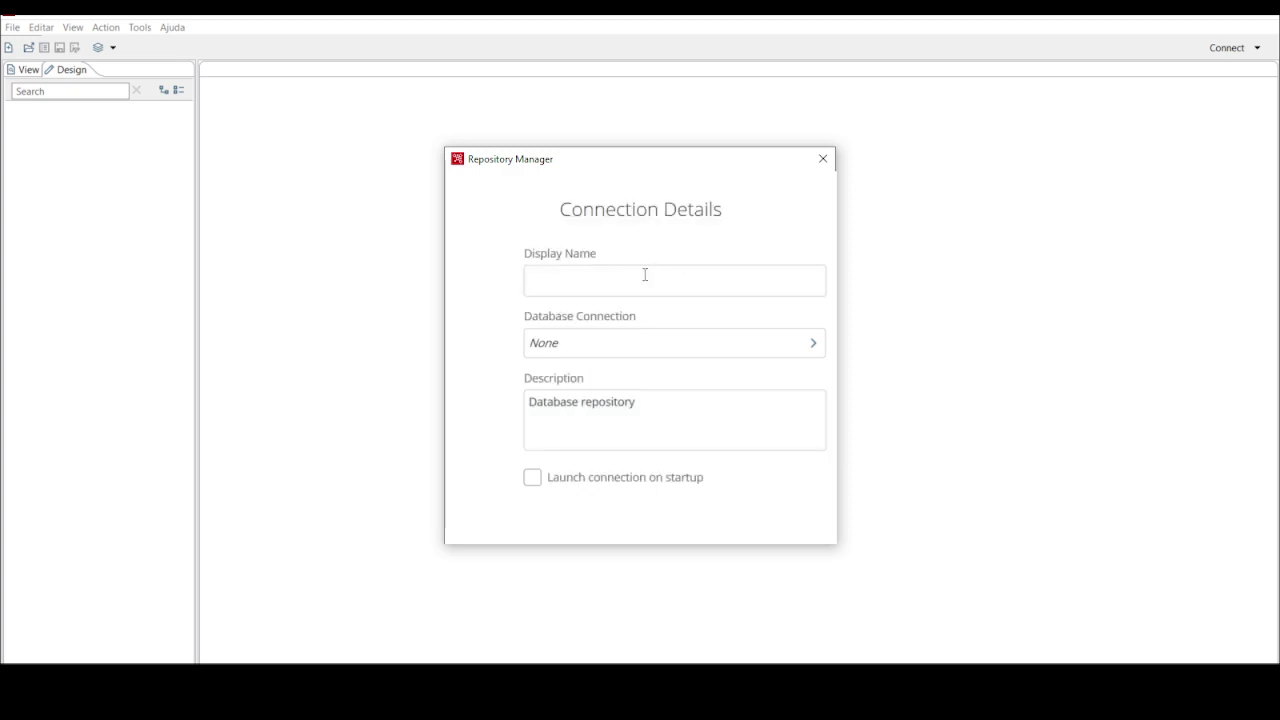
Enter etl_pentaho_dev as the repository display name
{"action": "left_click", "coordinate": [643, 276]}
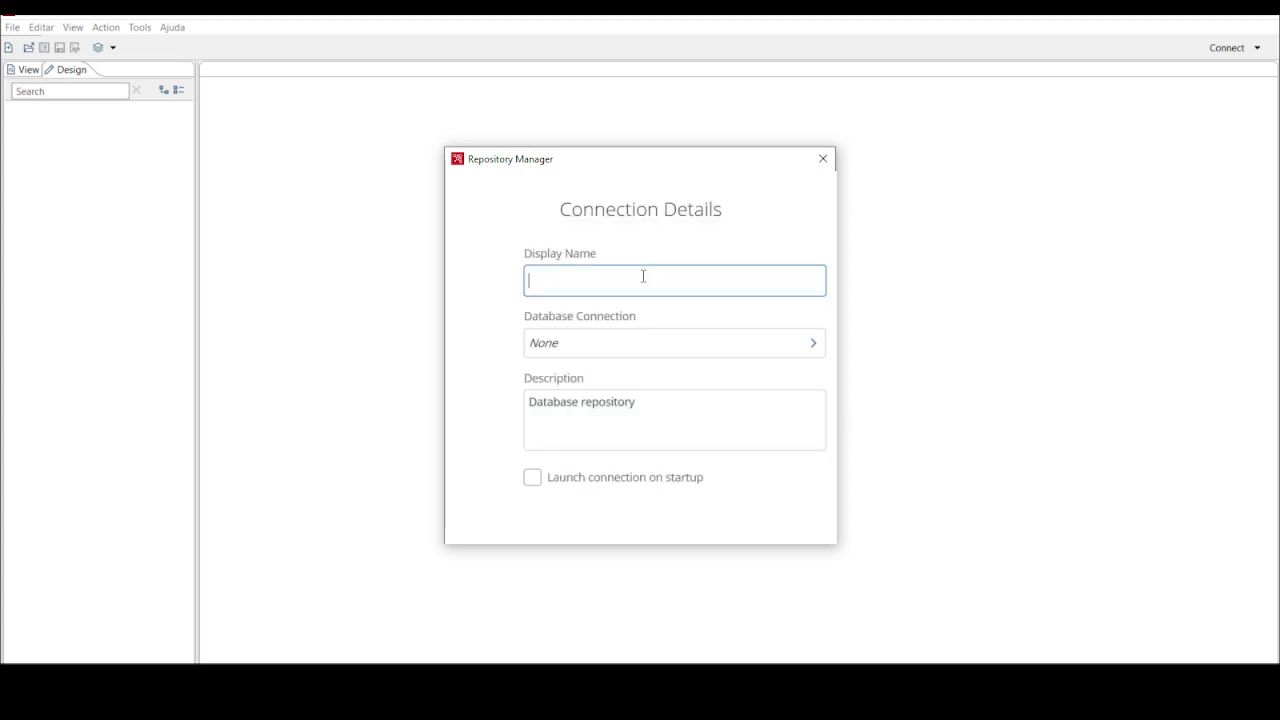
{"action": "type", "text": "etl "}
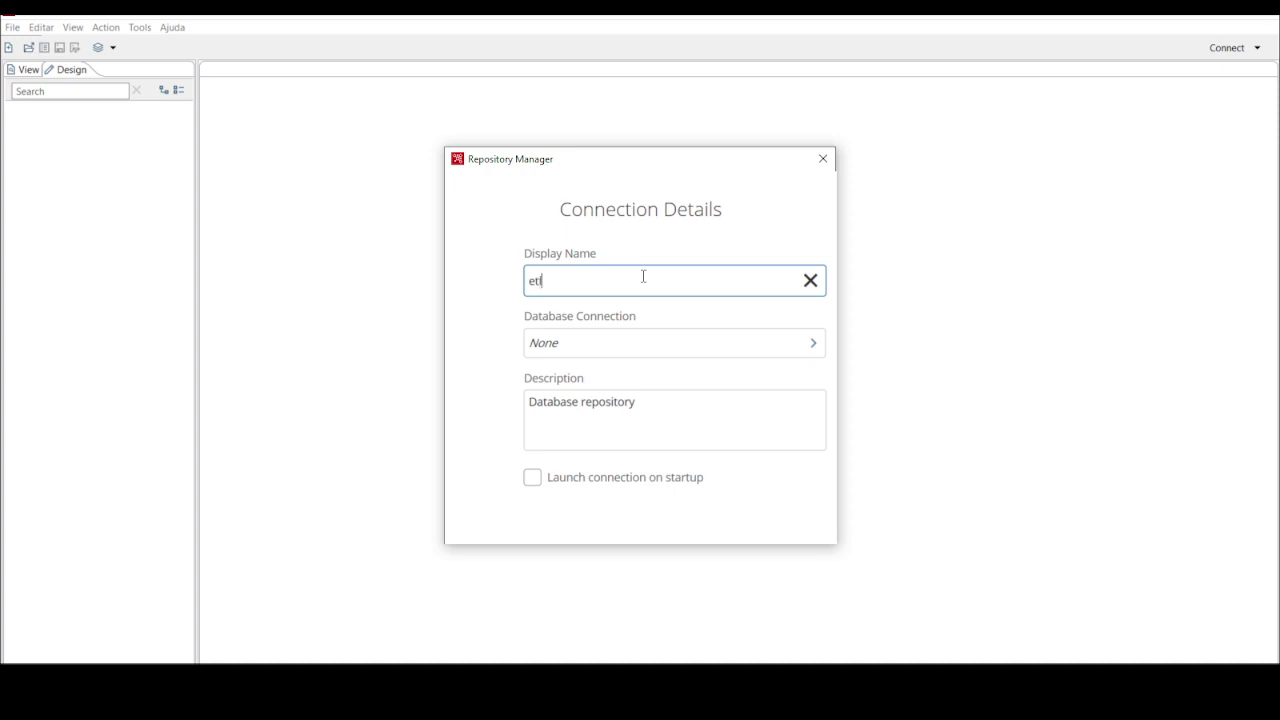
{"action": "type", "text": "pentah"}
{"action": "key", "text": "BackSpace"}
{"action": "type", "text": "h"}
{"action": "key", "text": "BackSpace"}
{"action": "type", "text": "ho_dev"}
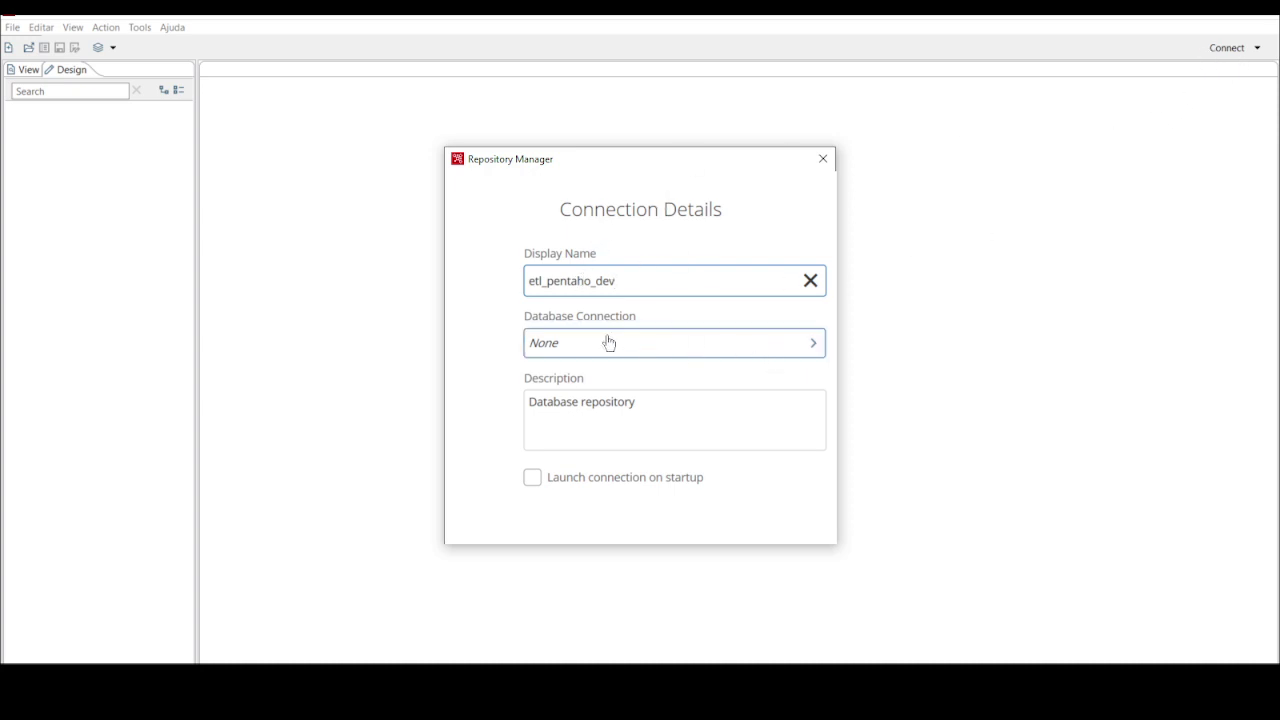
Define a new PostgreSQL database connection for the repository and view its Advanced settings
{"action": "left_click", "coordinate": [812, 346]}
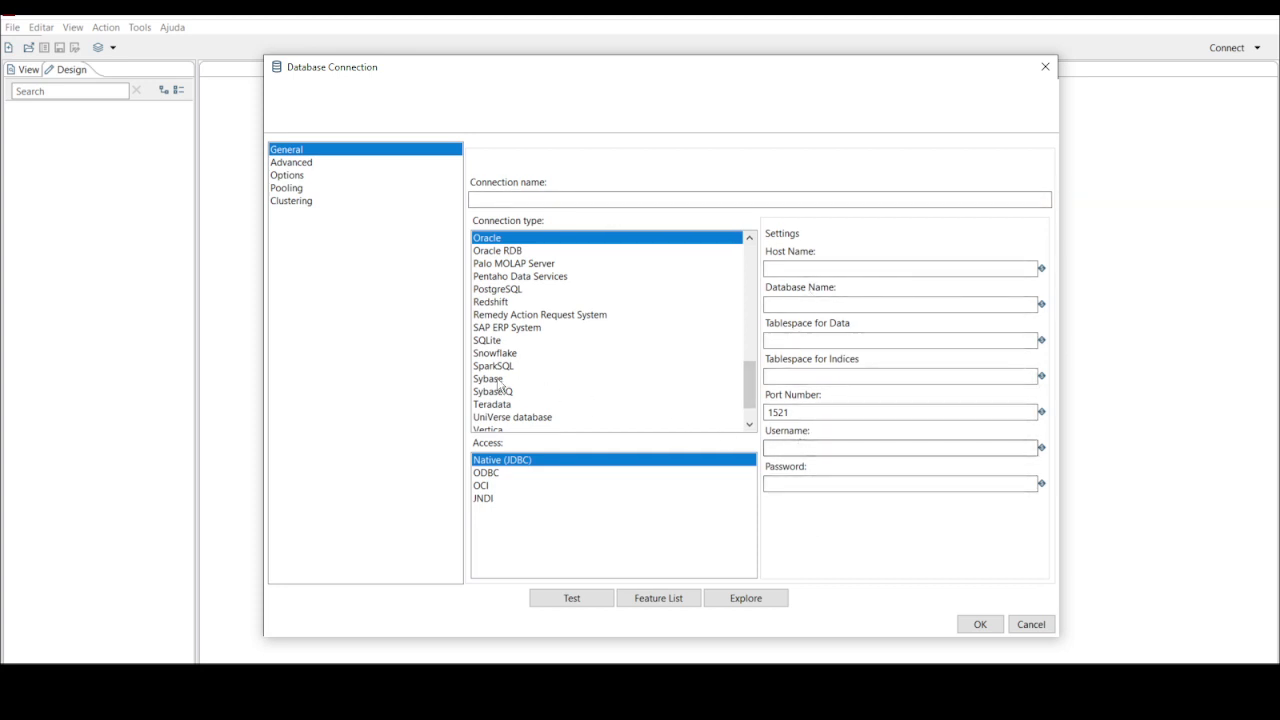
{"action": "left_click", "coordinate": [499, 290]}
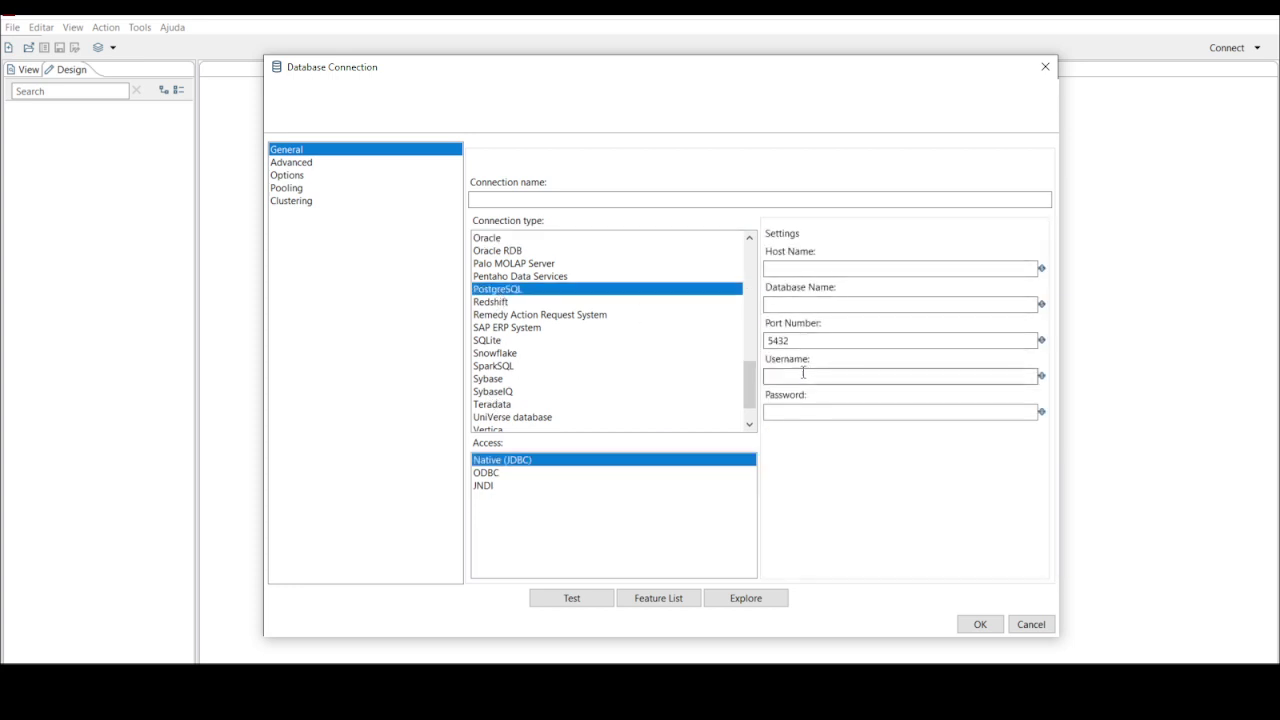
{"action": "left_click", "coordinate": [807, 411]}
{"action": "left_click", "coordinate": [293, 163]}
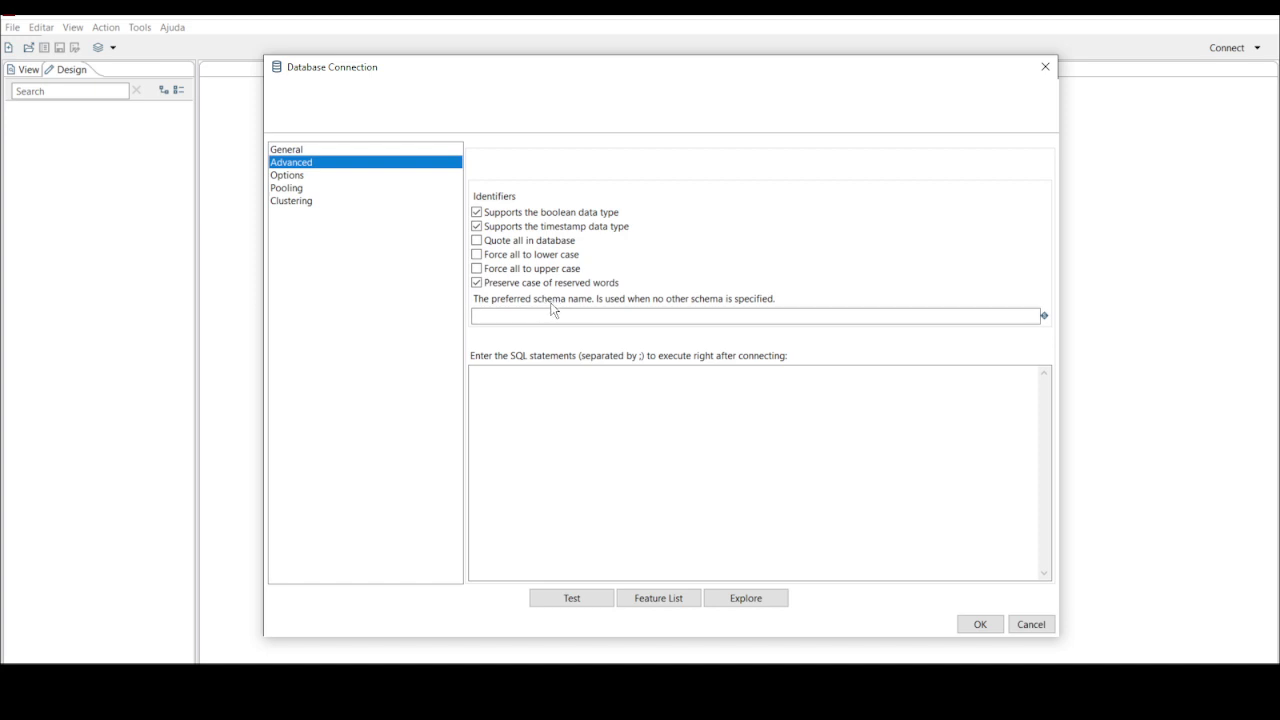
Review the connection's General and Advanced settings, then close the Database Connection dialog
{"action": "left_click", "coordinate": [535, 320]}
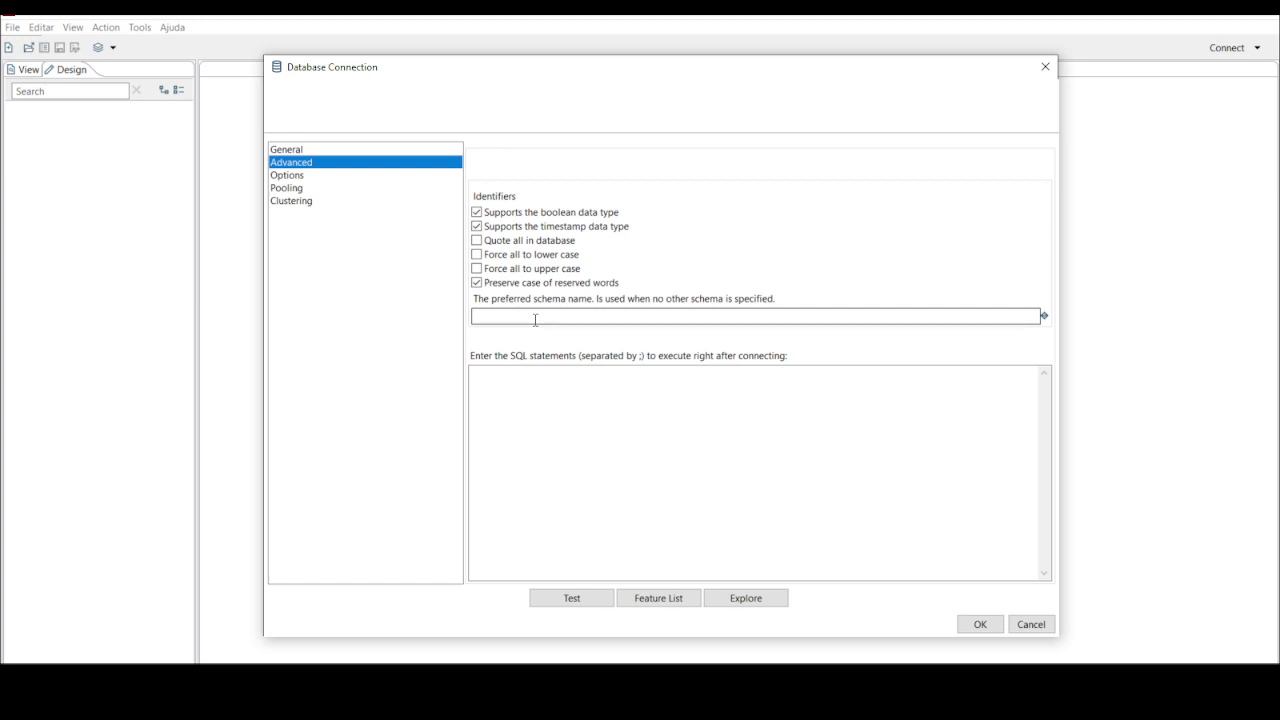
{"action": "left_click", "coordinate": [279, 150]}
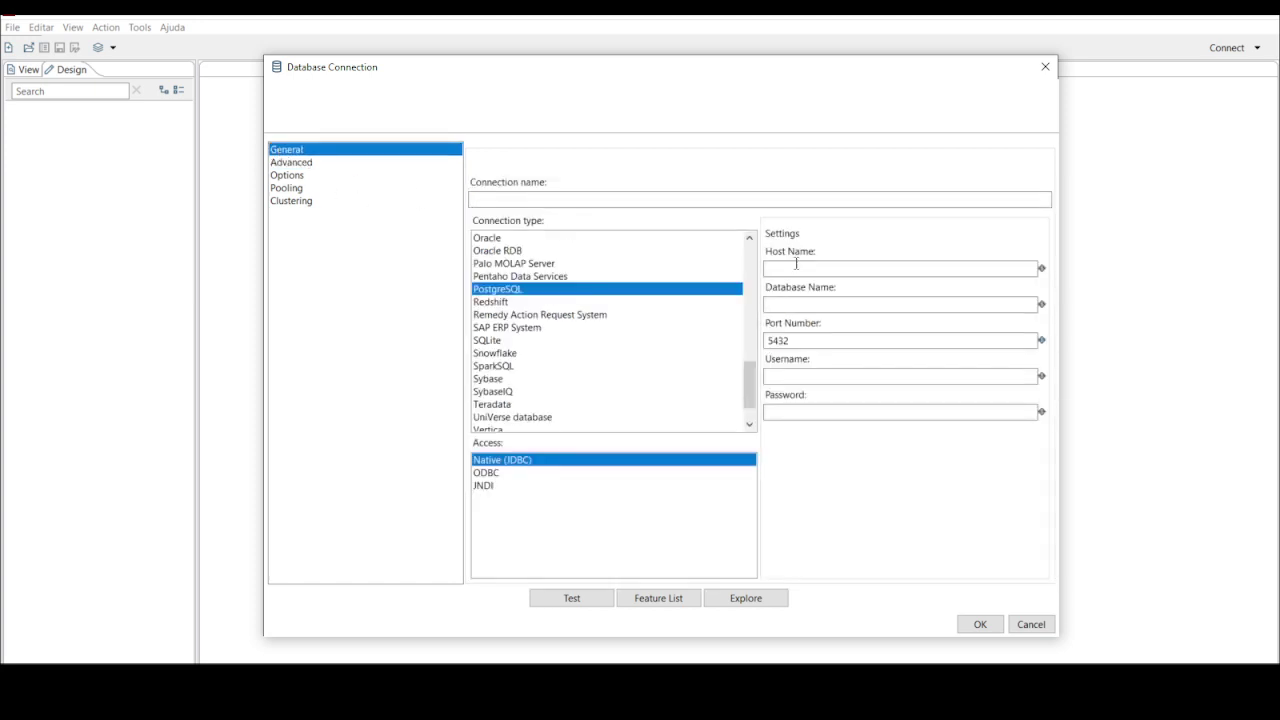
{"action": "left_click", "coordinate": [310, 166]}
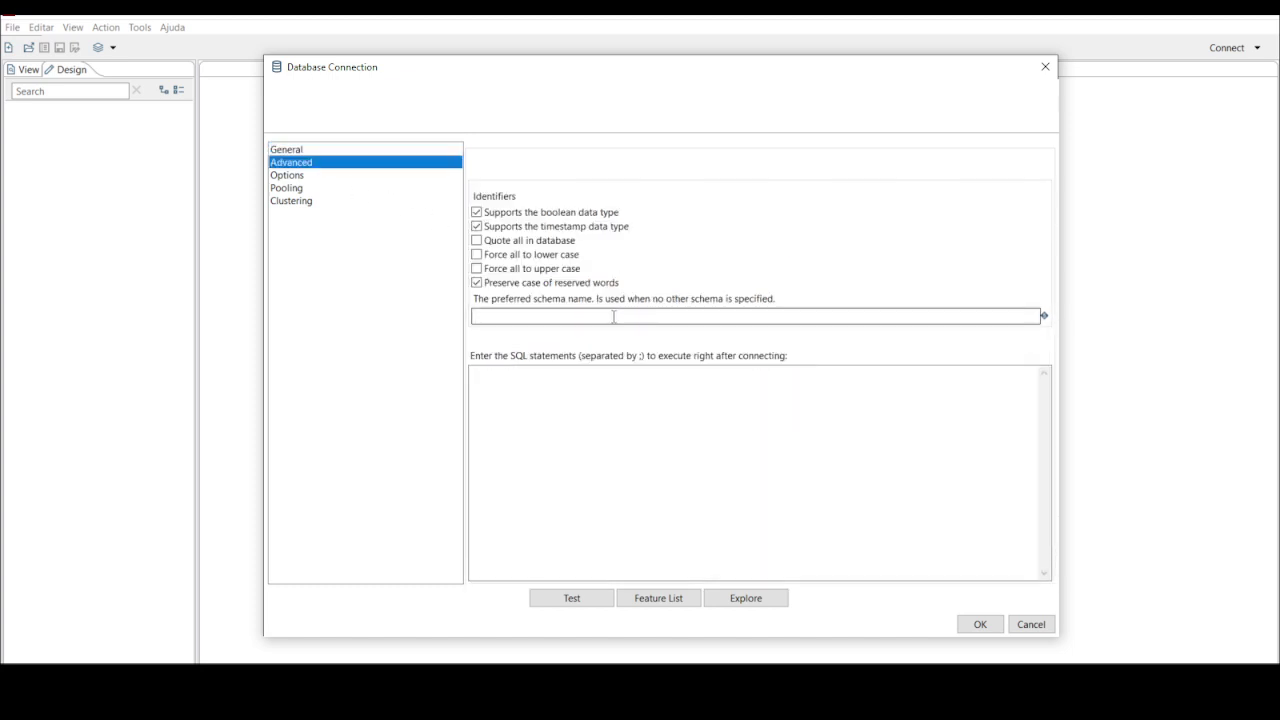
{"action": "left_click", "coordinate": [300, 149]}
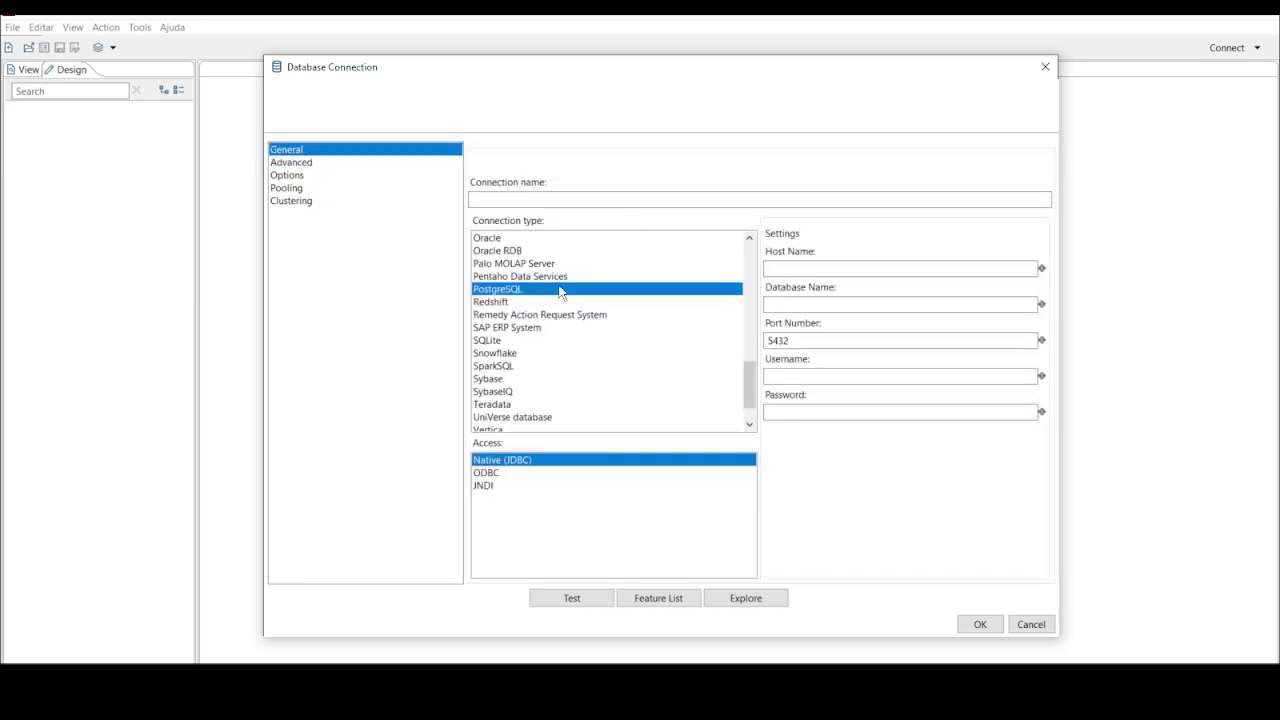
{"action": "left_click", "coordinate": [1032, 624]}
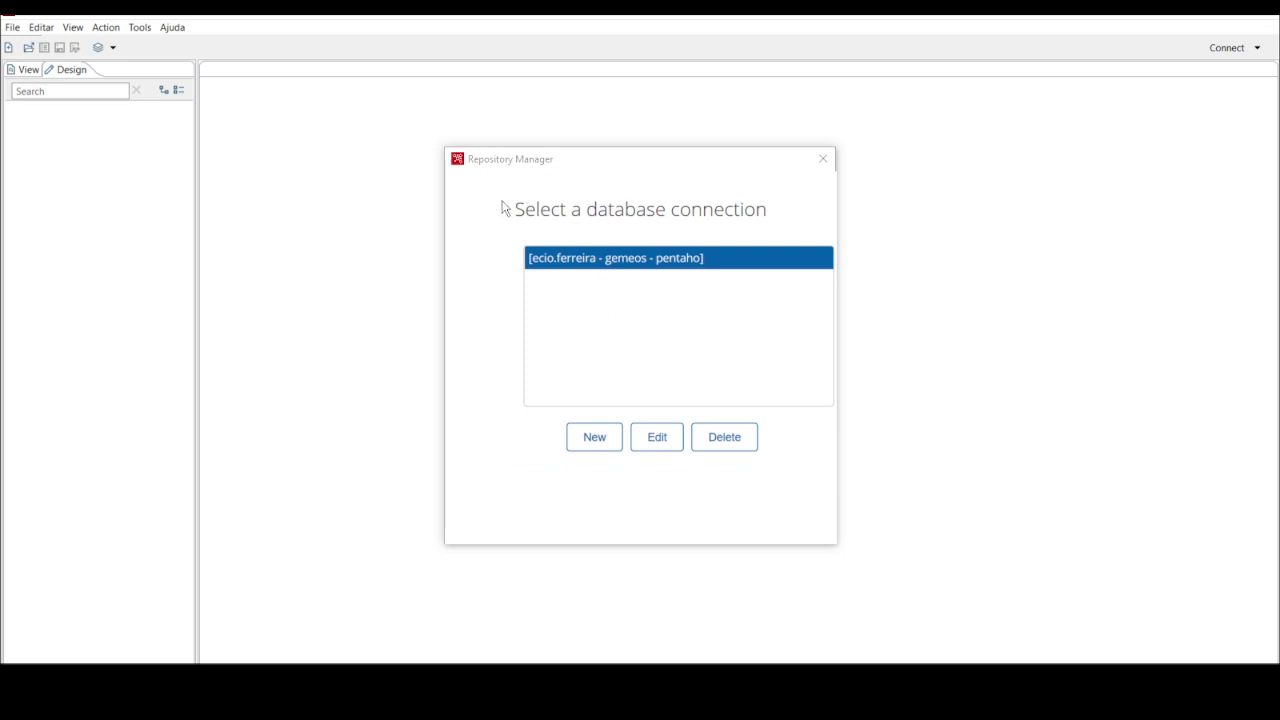
Return to etl_pentaho_dev's Connection Details with the existing database connection assigned
{"action": "left_click_drag", "start_coordinate": [500, 206], "coordinate": [705, 437]}
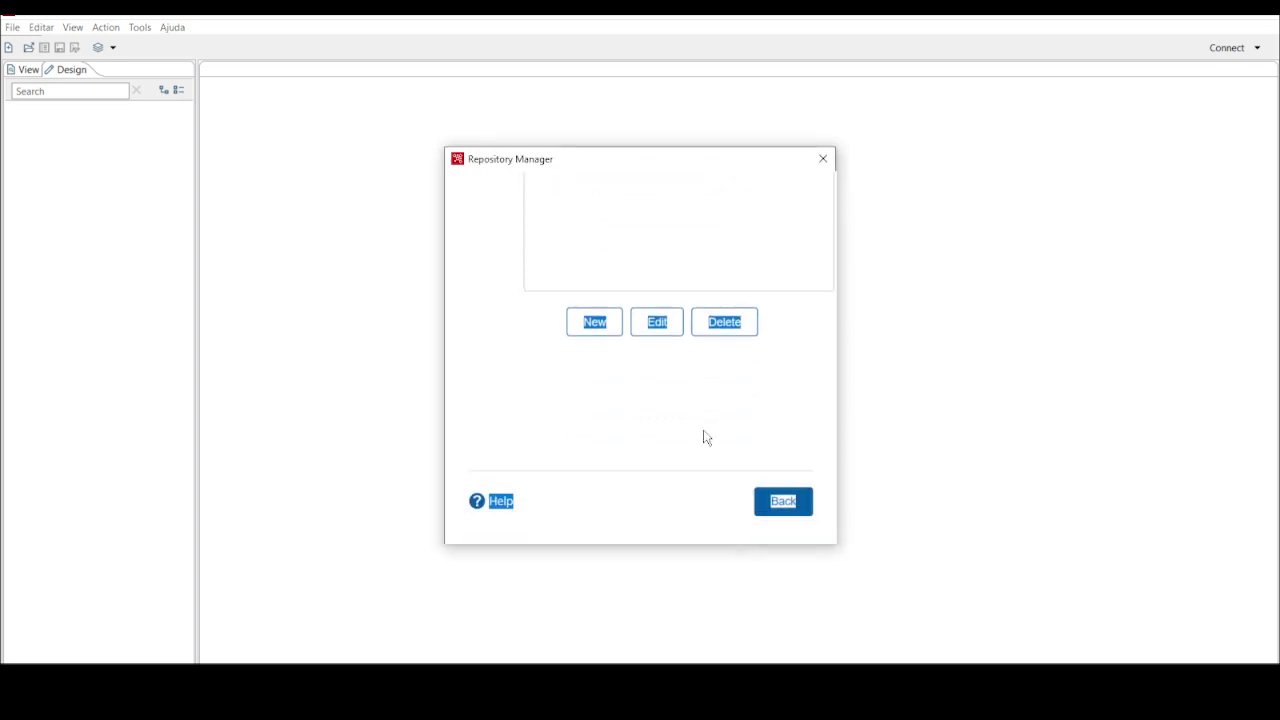
{"action": "left_click", "coordinate": [786, 506]}
{"action": "left_click_drag", "start_coordinate": [479, 295], "coordinate": [491, 320]}
{"action": "left_click", "coordinate": [491, 330]}
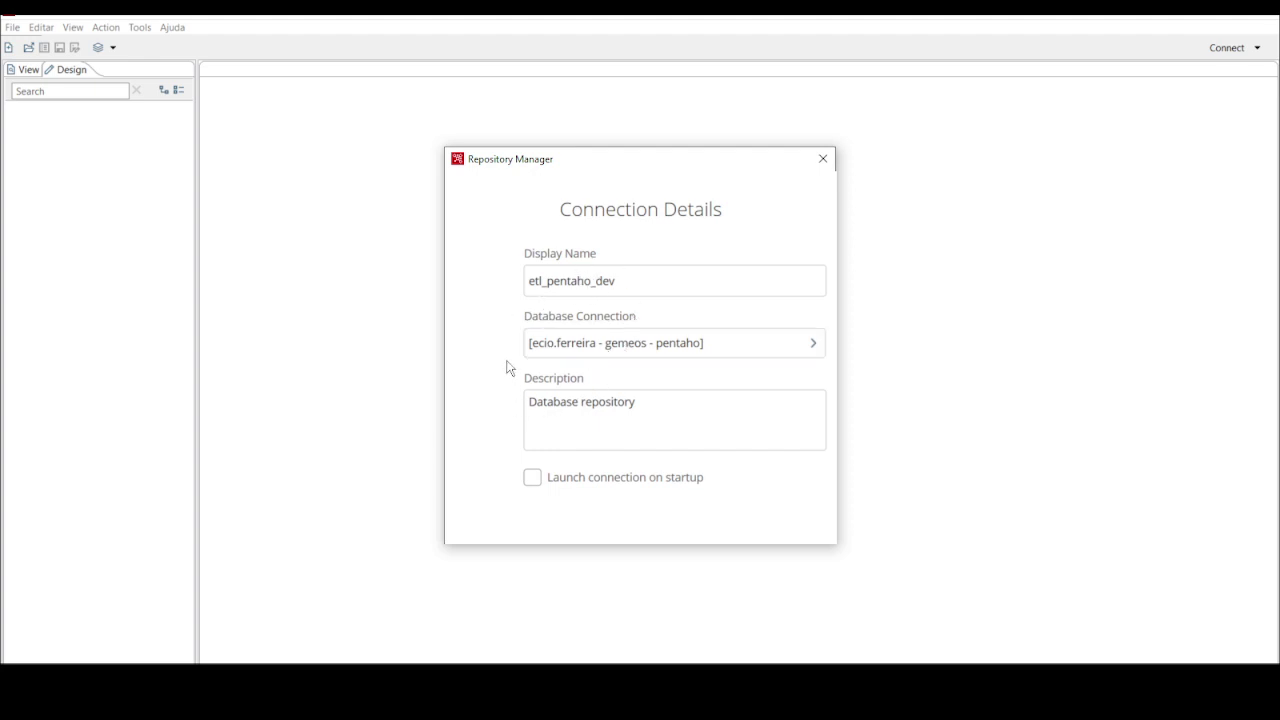
{"action": "left_click_drag", "start_coordinate": [509, 366], "coordinate": [766, 503]}
{"action": "left_click", "coordinate": [769, 446]}
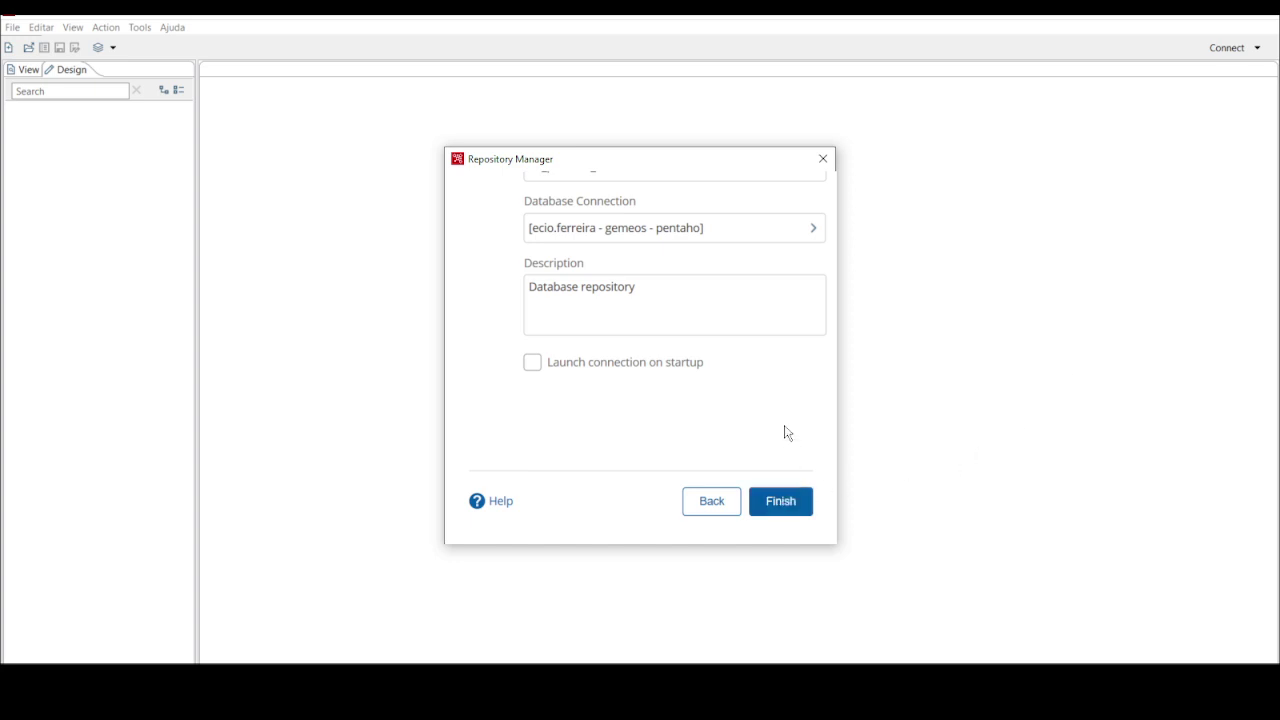
Finish creating the etl_pentaho_dev repository and go to the repository connection list
{"action": "left_click_drag", "start_coordinate": [796, 415], "coordinate": [565, 175]}
{"action": "left_click", "coordinate": [523, 274]}
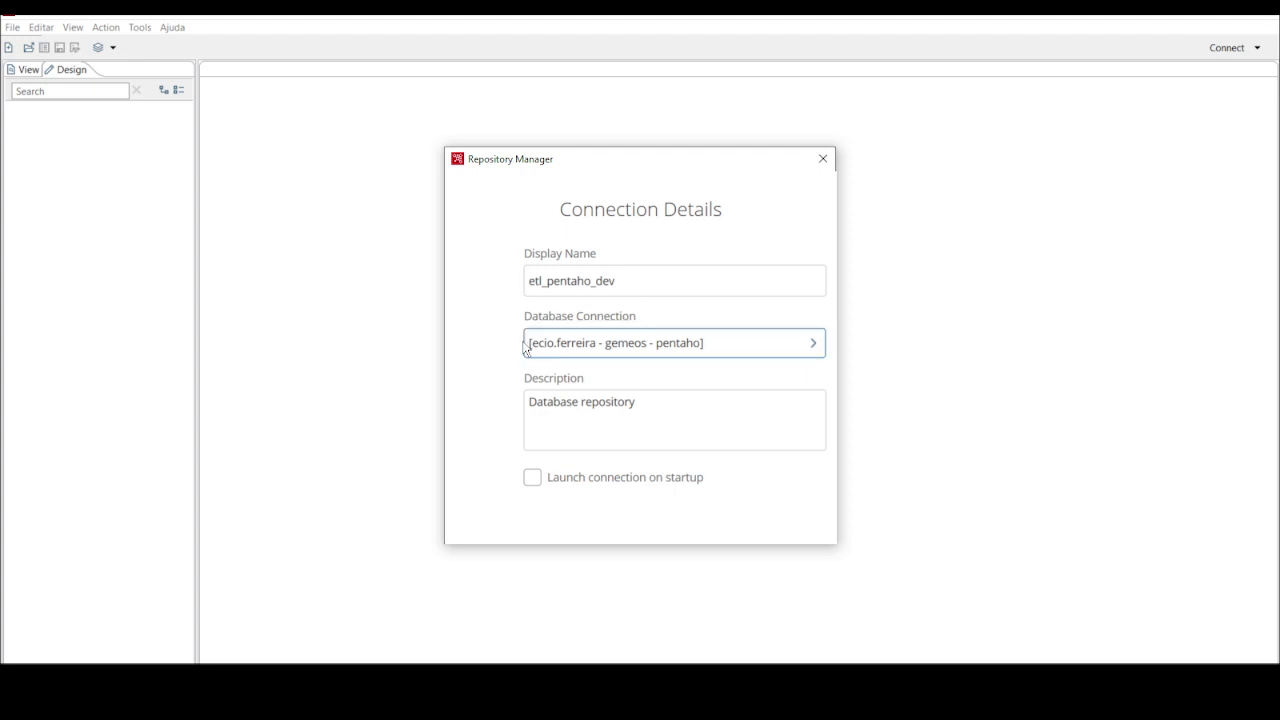
{"action": "left_click_drag", "start_coordinate": [508, 257], "coordinate": [567, 562]}
{"action": "left_click", "coordinate": [501, 409]}
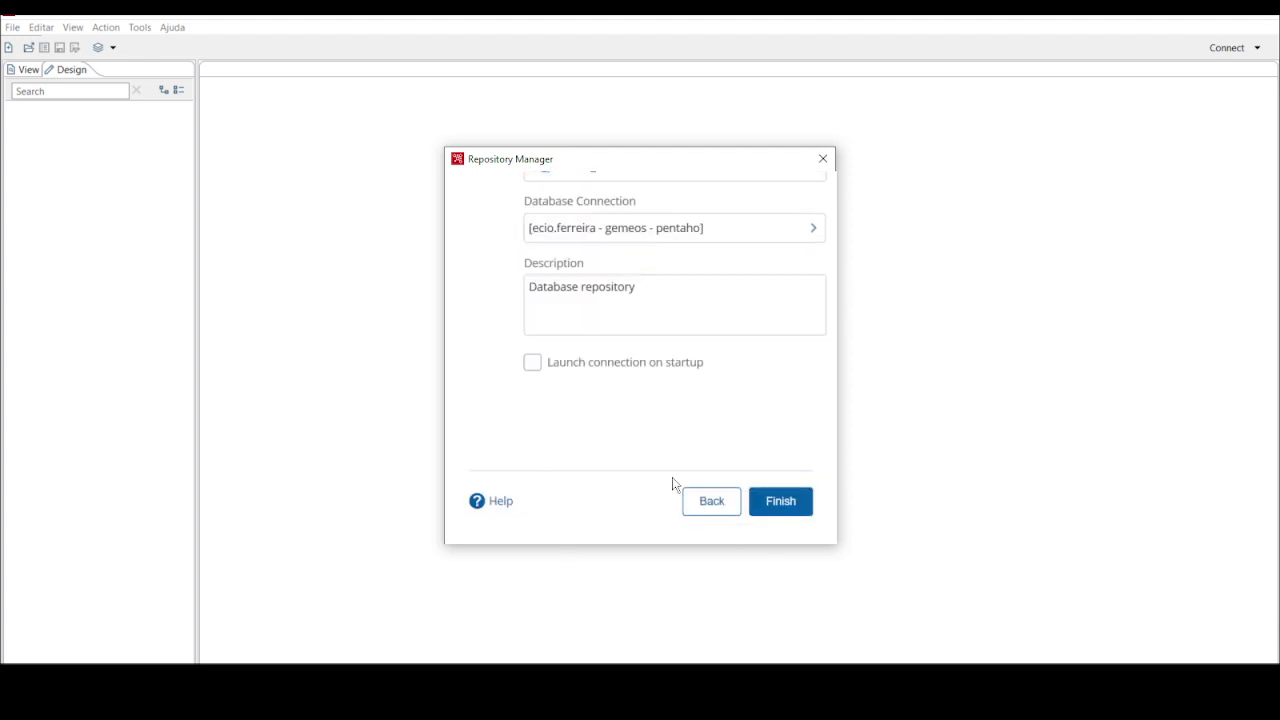
{"action": "left_click", "coordinate": [781, 505]}
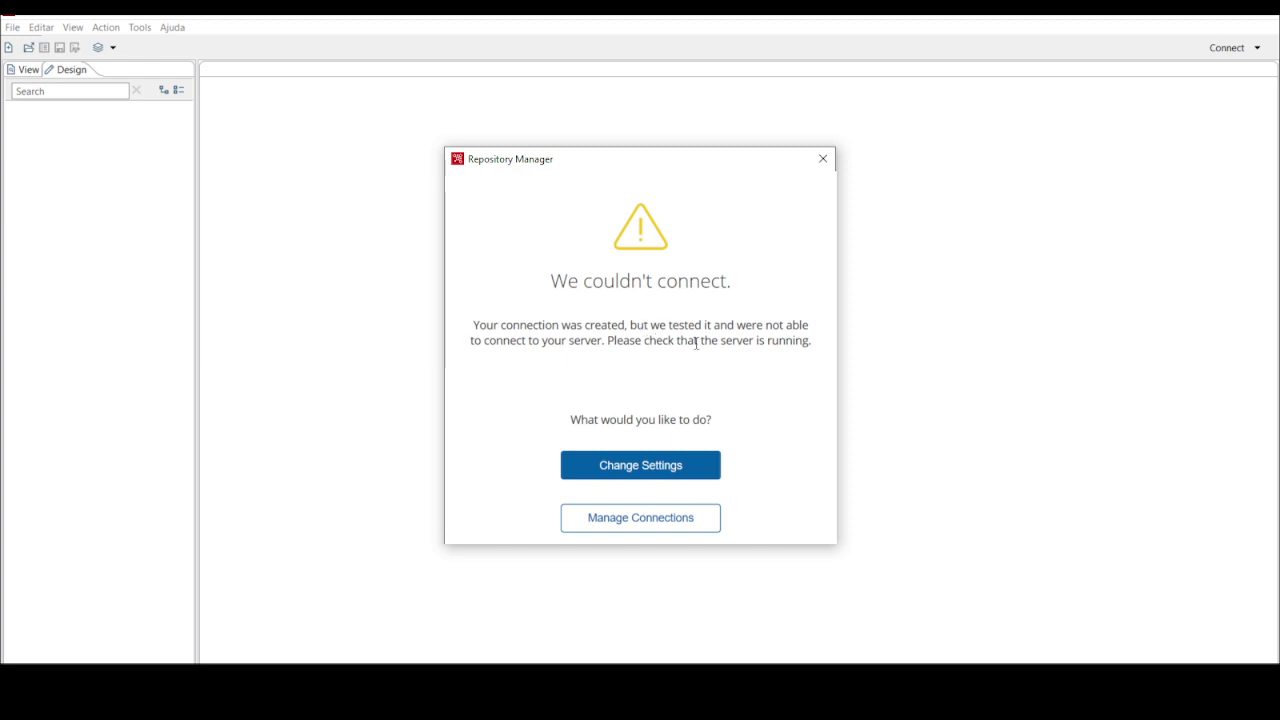
{"action": "left_click", "coordinate": [642, 517]}
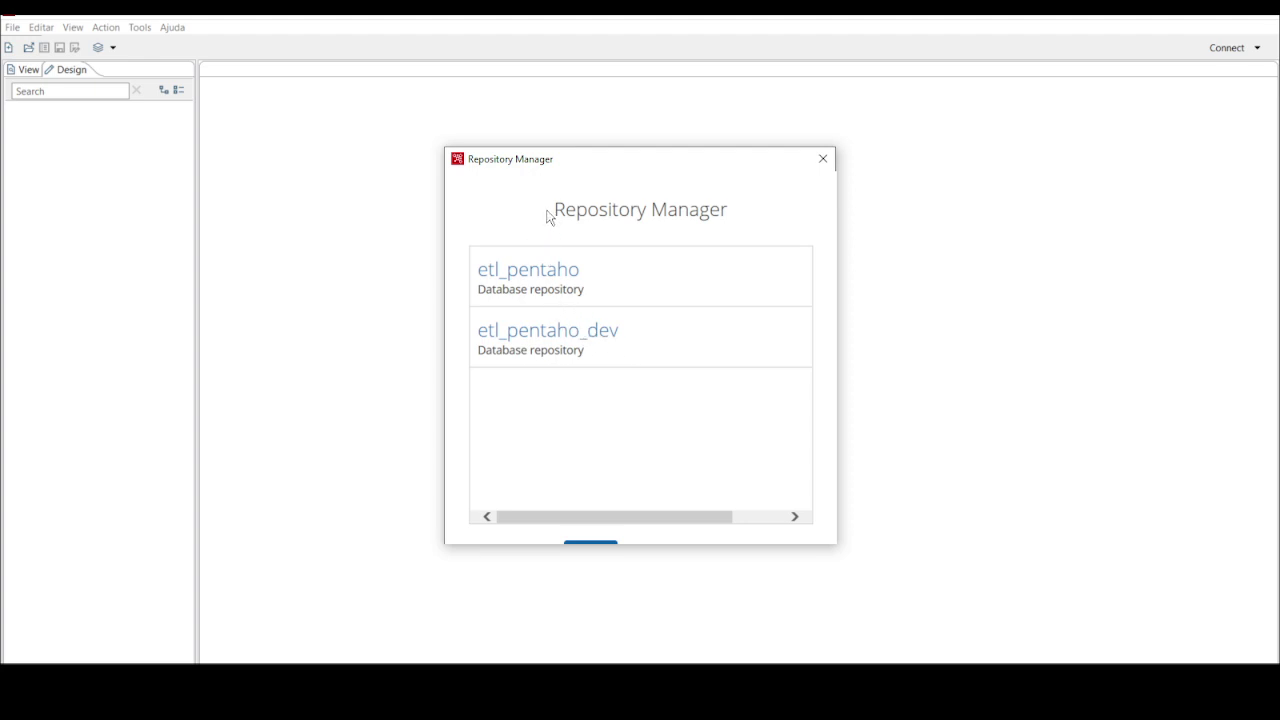
Select etl_pentaho_dev beside etl_pentaho in the repository list, then close the Repository Manager
{"action": "left_click_drag", "start_coordinate": [548, 217], "coordinate": [631, 597]}
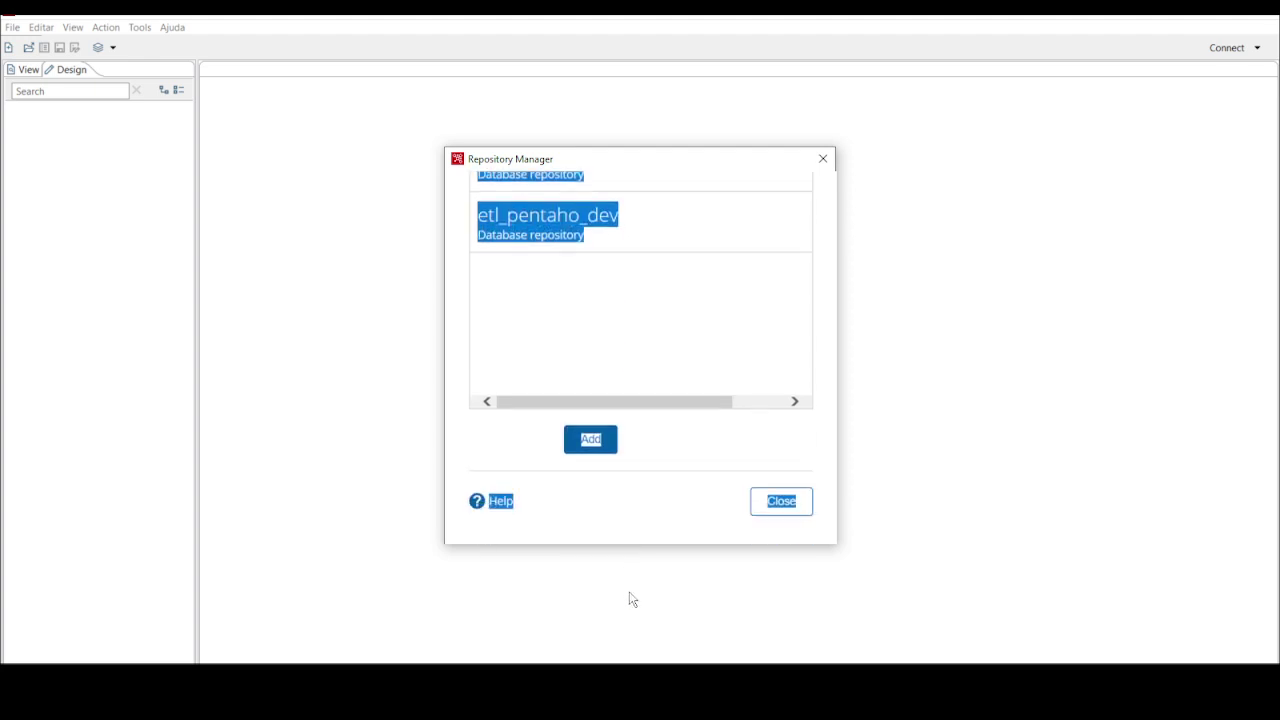
{"action": "left_click", "coordinate": [640, 371]}
{"action": "scroll", "coordinate": [683, 374], "scroll_direction": "up", "scroll_amount": 2}
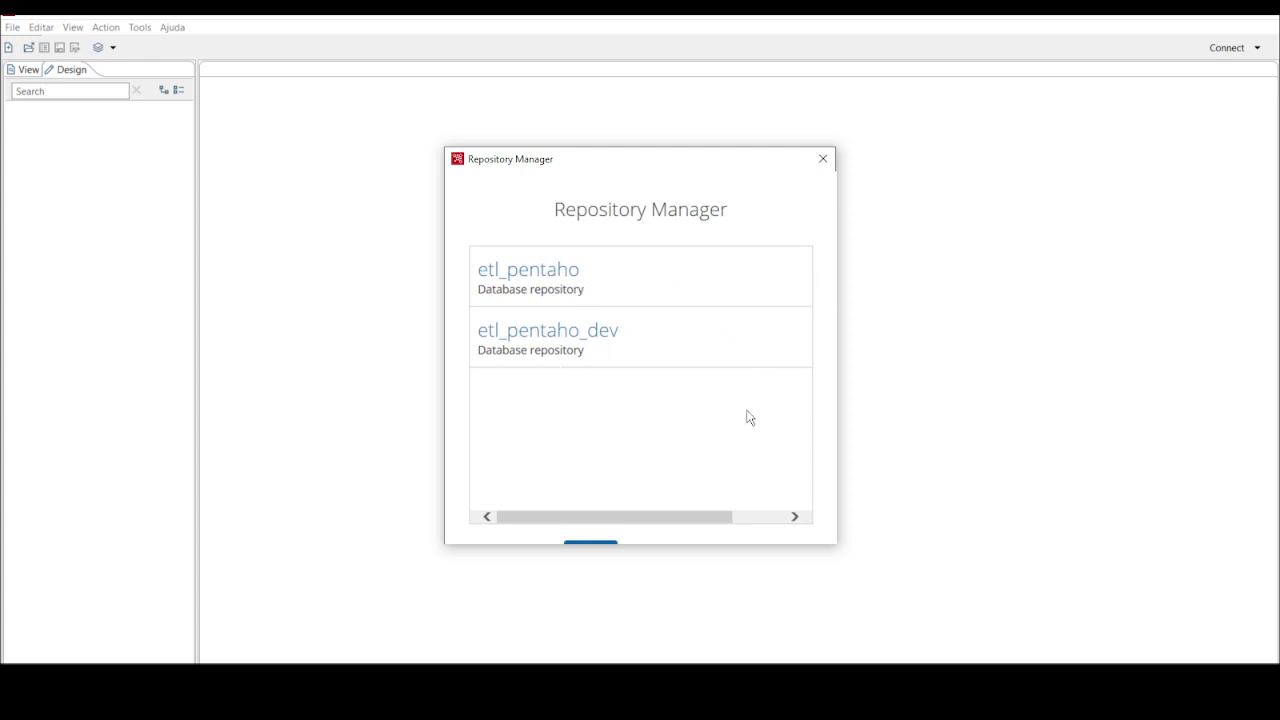
{"action": "left_click", "coordinate": [584, 347]}
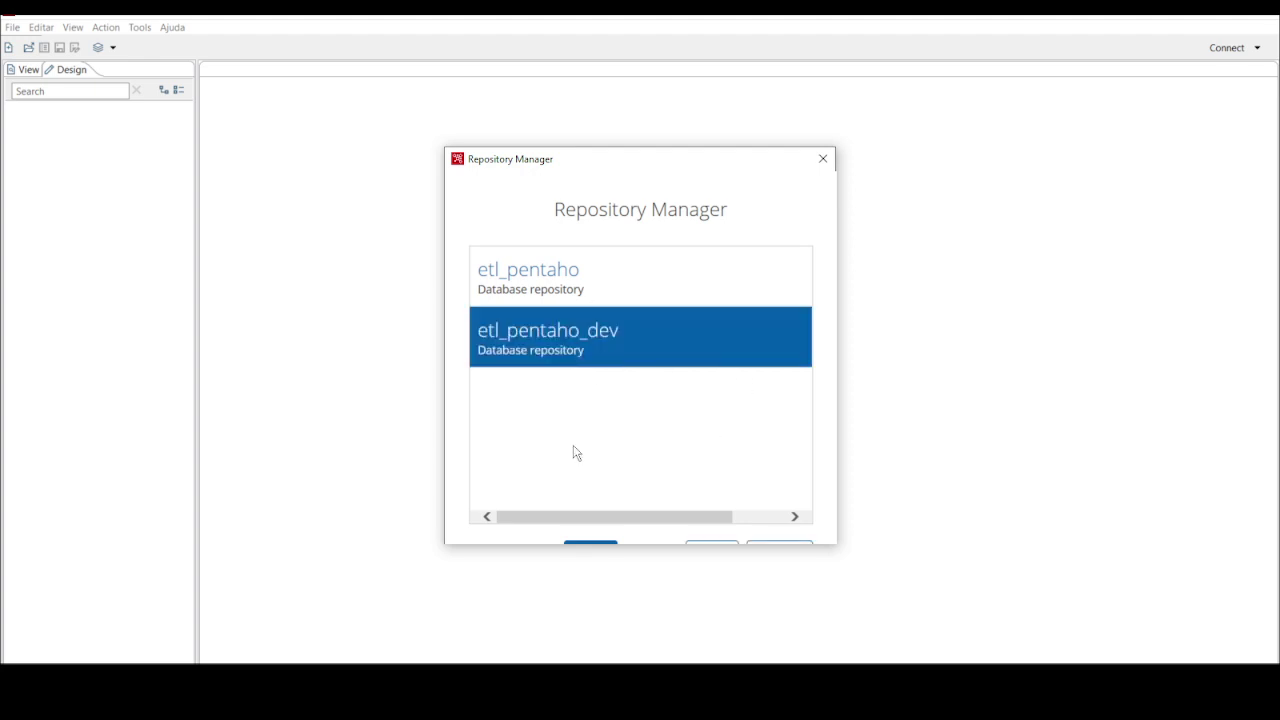
{"action": "left_click_drag", "start_coordinate": [537, 240], "coordinate": [598, 577]}
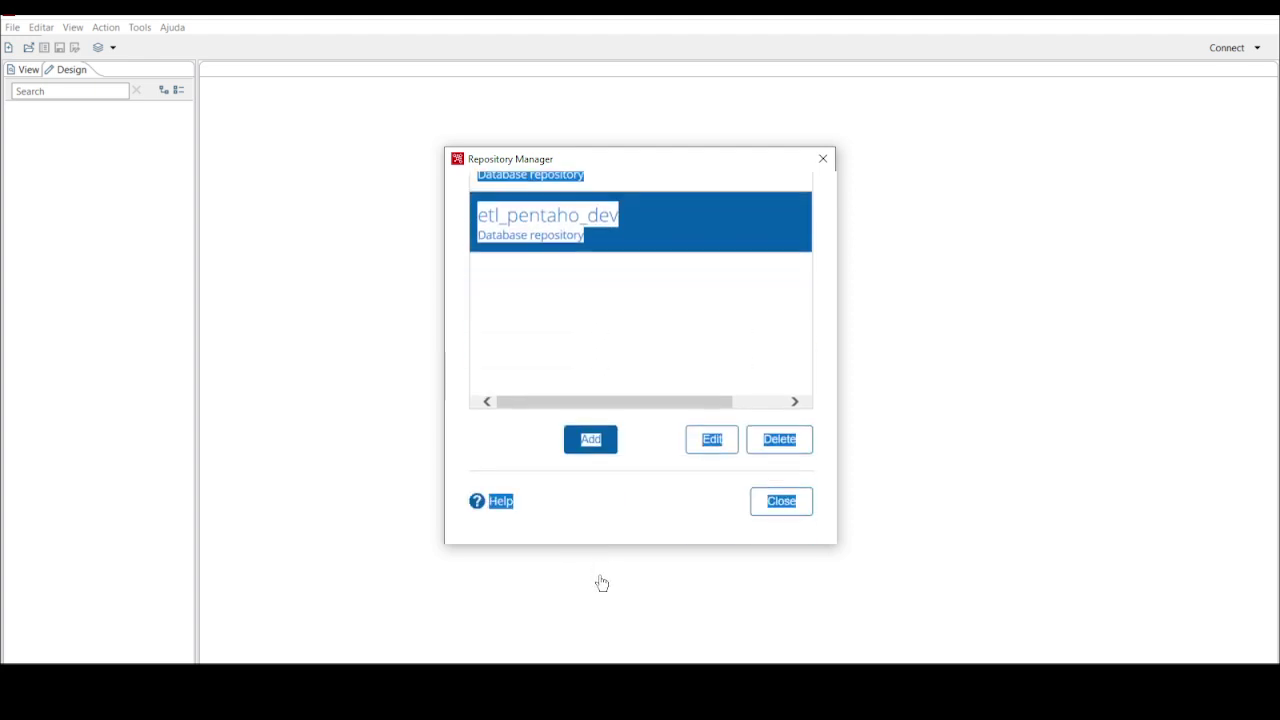
{"action": "left_click", "coordinate": [590, 484]}
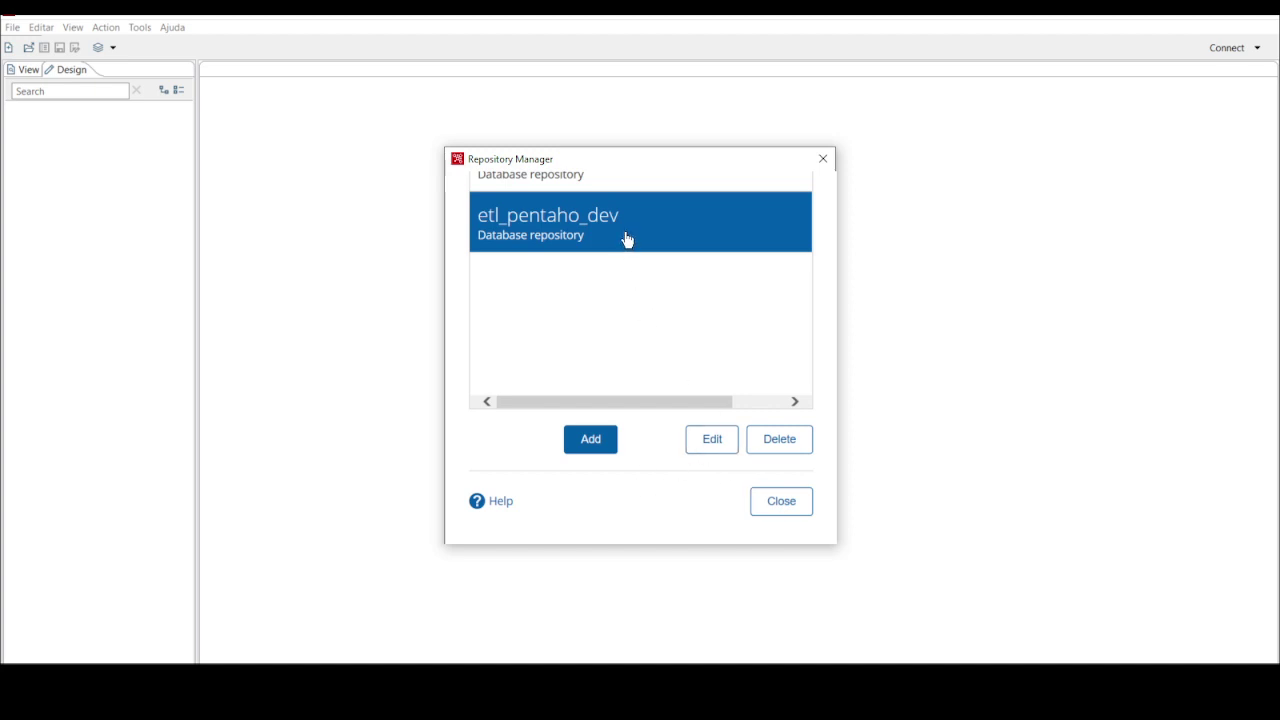
{"action": "double_click", "coordinate": [584, 237]}
{"action": "left_click", "coordinate": [660, 462]}
{"action": "left_click", "coordinate": [794, 510]}
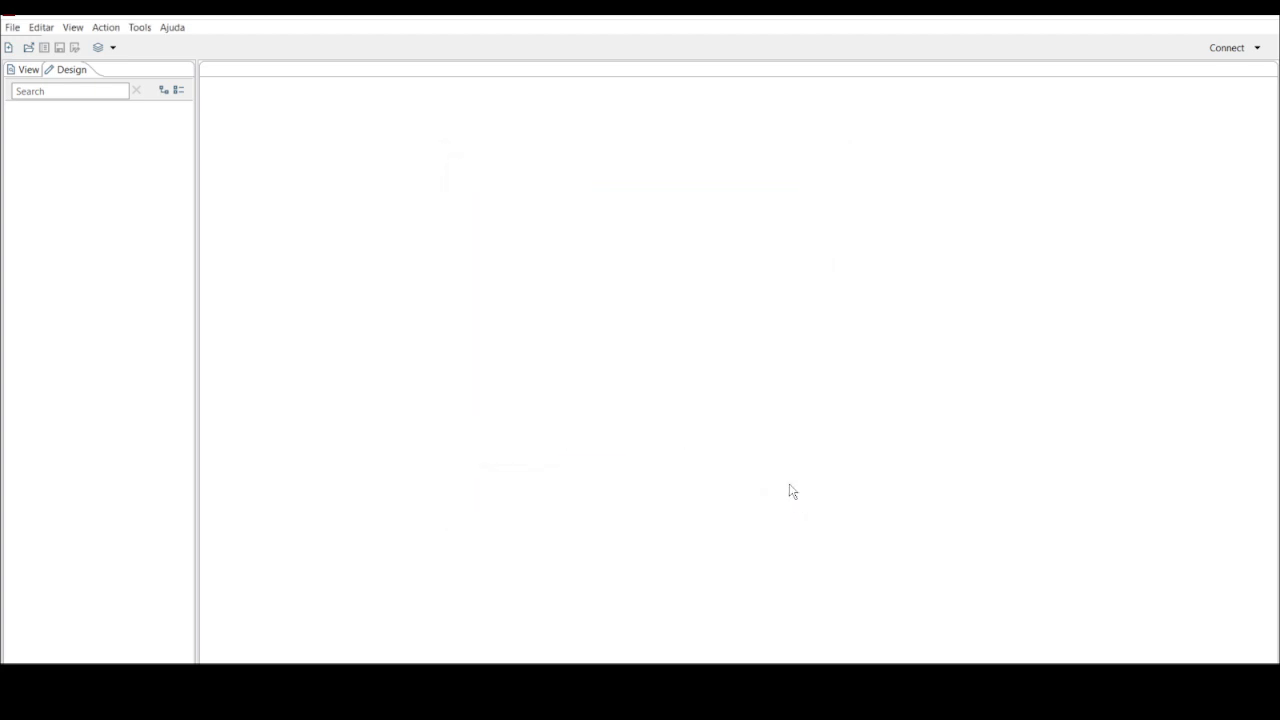
Cancel the etl_pentaho_dev login and check the Tools menu for a repository explore option
{"action": "left_click", "coordinate": [1260, 50]}
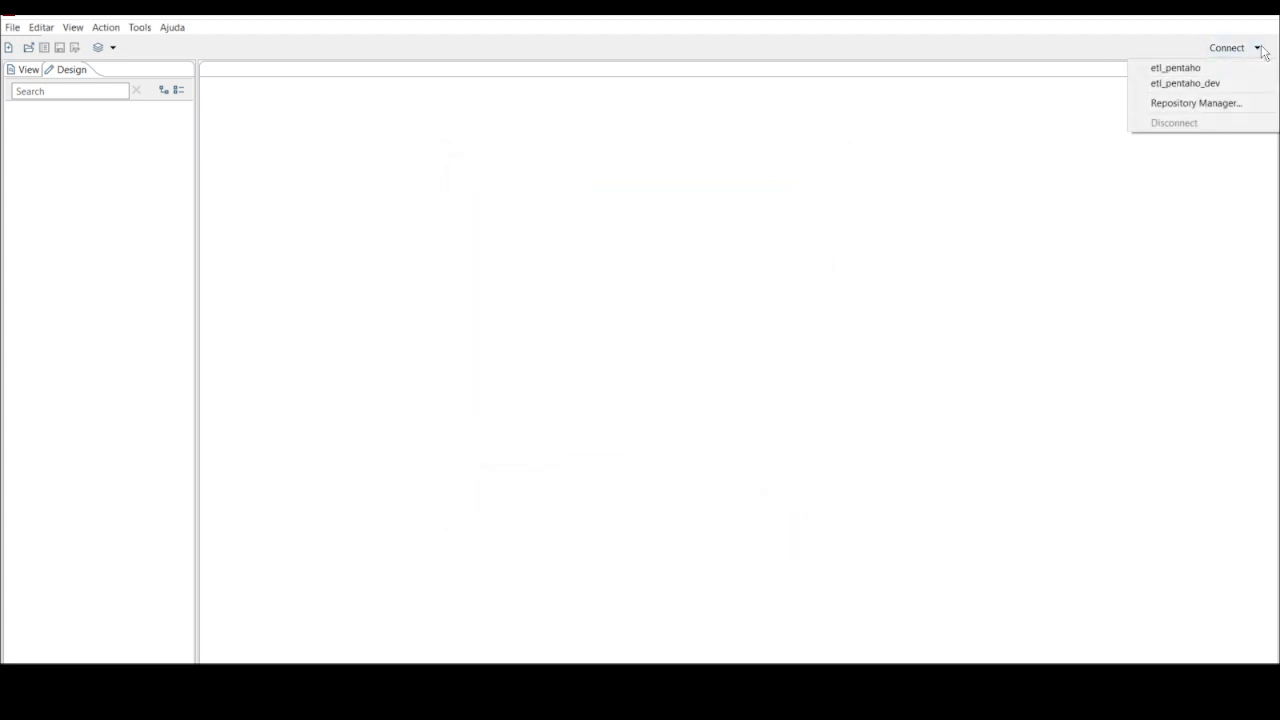
{"action": "left_click", "coordinate": [1178, 85]}
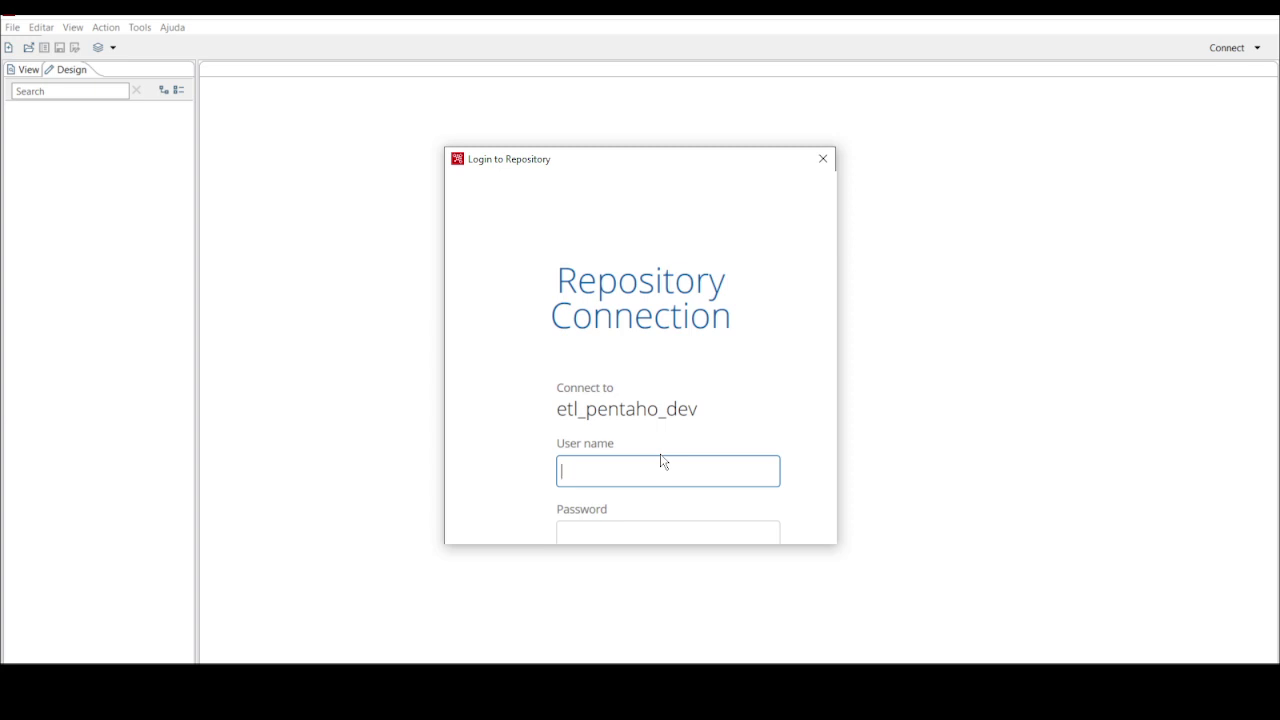
{"action": "left_click", "coordinate": [822, 158]}
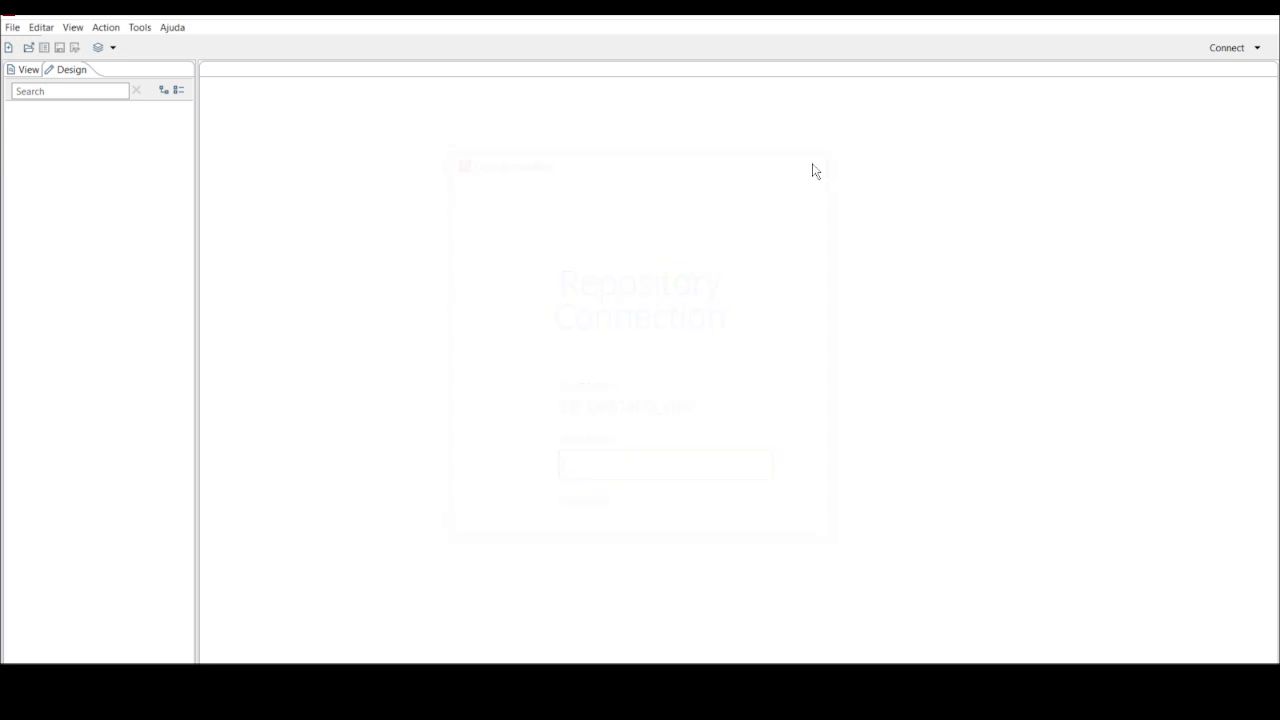
{"action": "left_click", "coordinate": [139, 28]}
{"action": "mouse_move", "coordinate": [171, 59]}
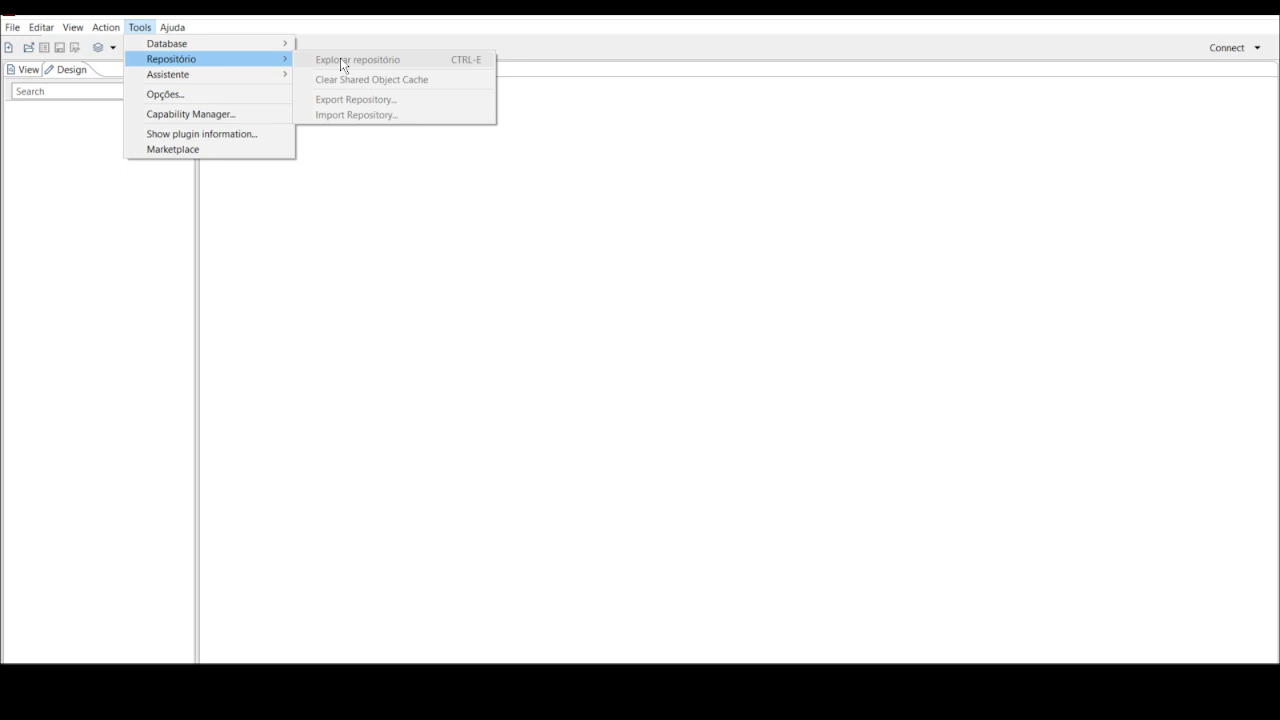
Dismiss the Tools menu and show the list of available repository connections
{"action": "left_click", "coordinate": [485, 186]}
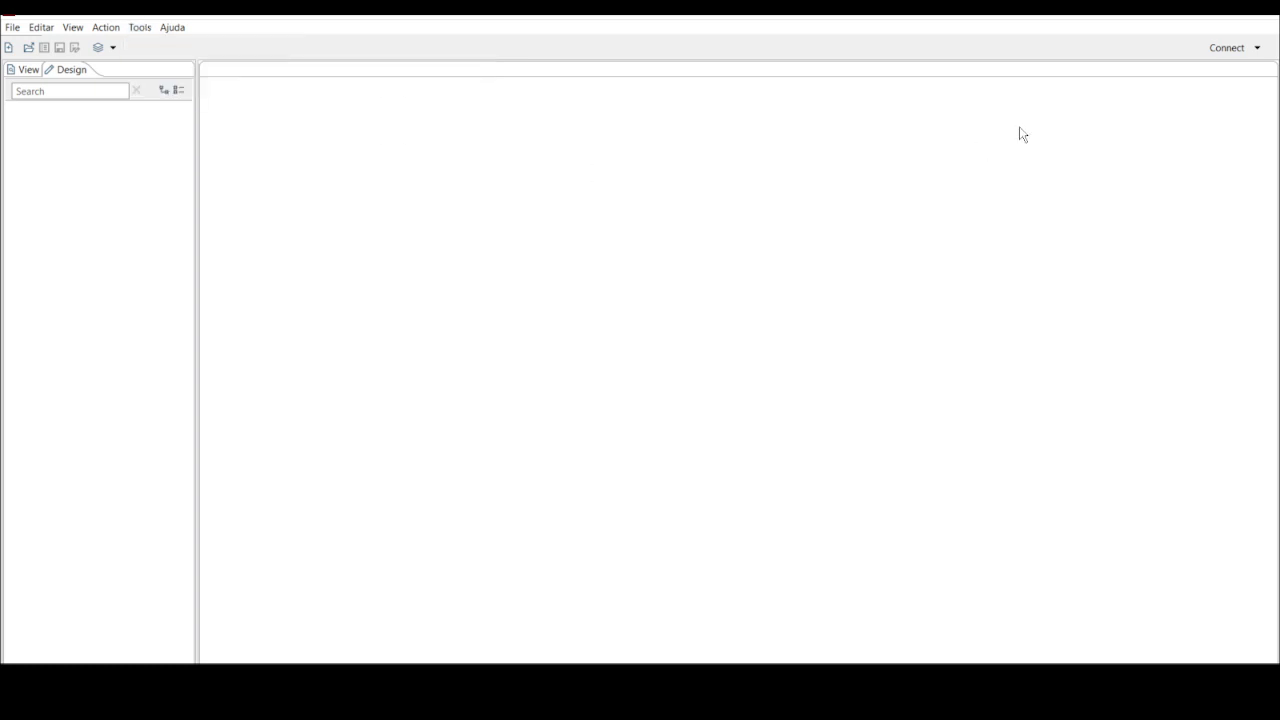
{"action": "left_click", "coordinate": [1257, 48]}
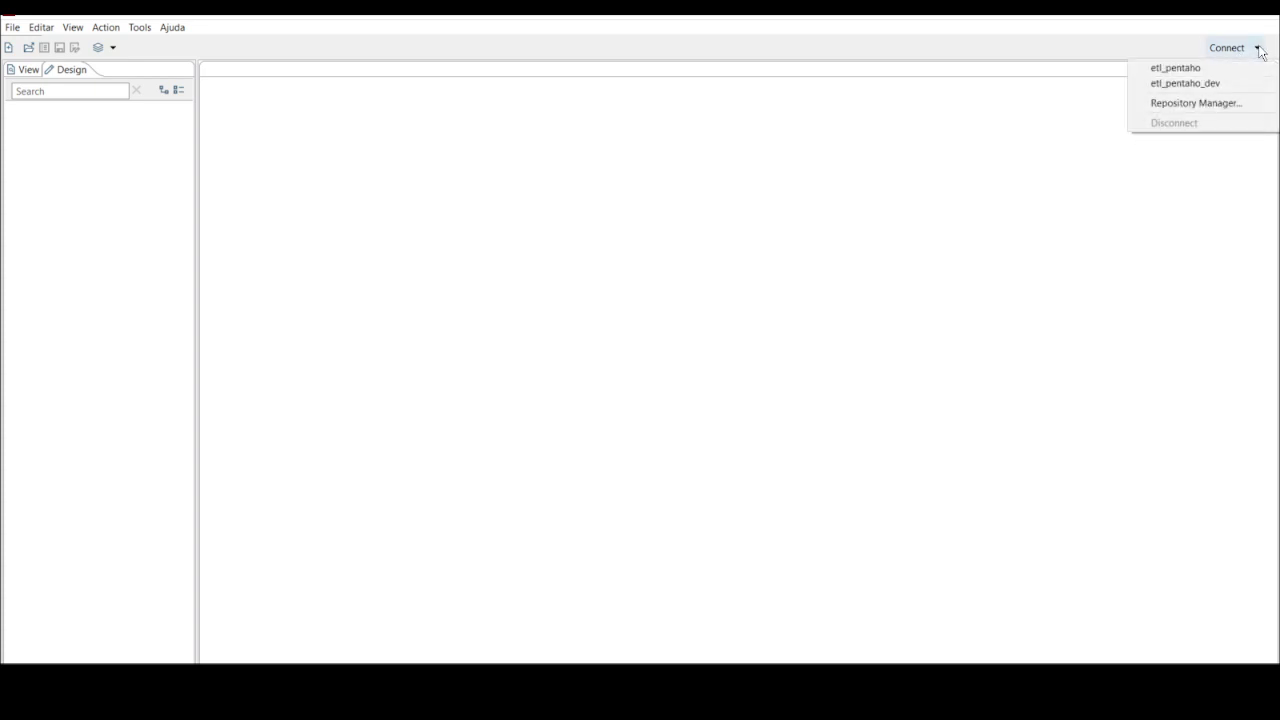
{"action": "left_click", "coordinate": [1178, 68]}
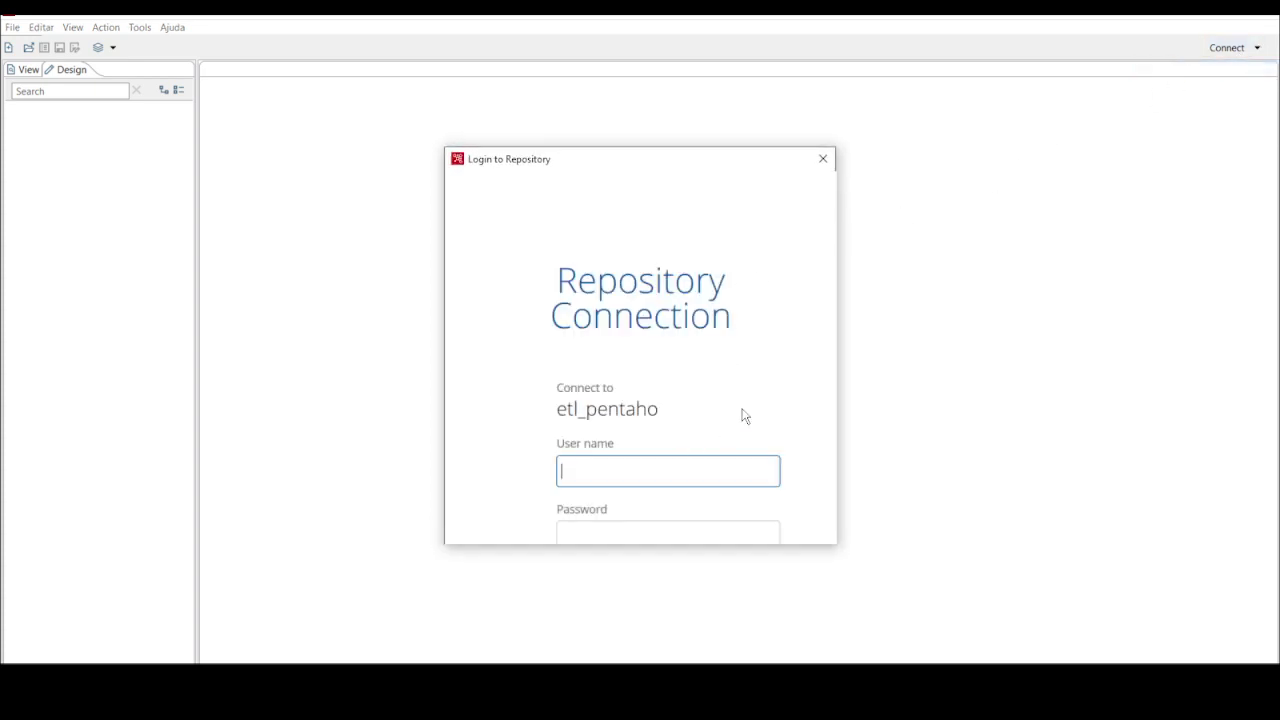
{"action": "left_click_drag", "start_coordinate": [553, 283], "coordinate": [743, 400]}
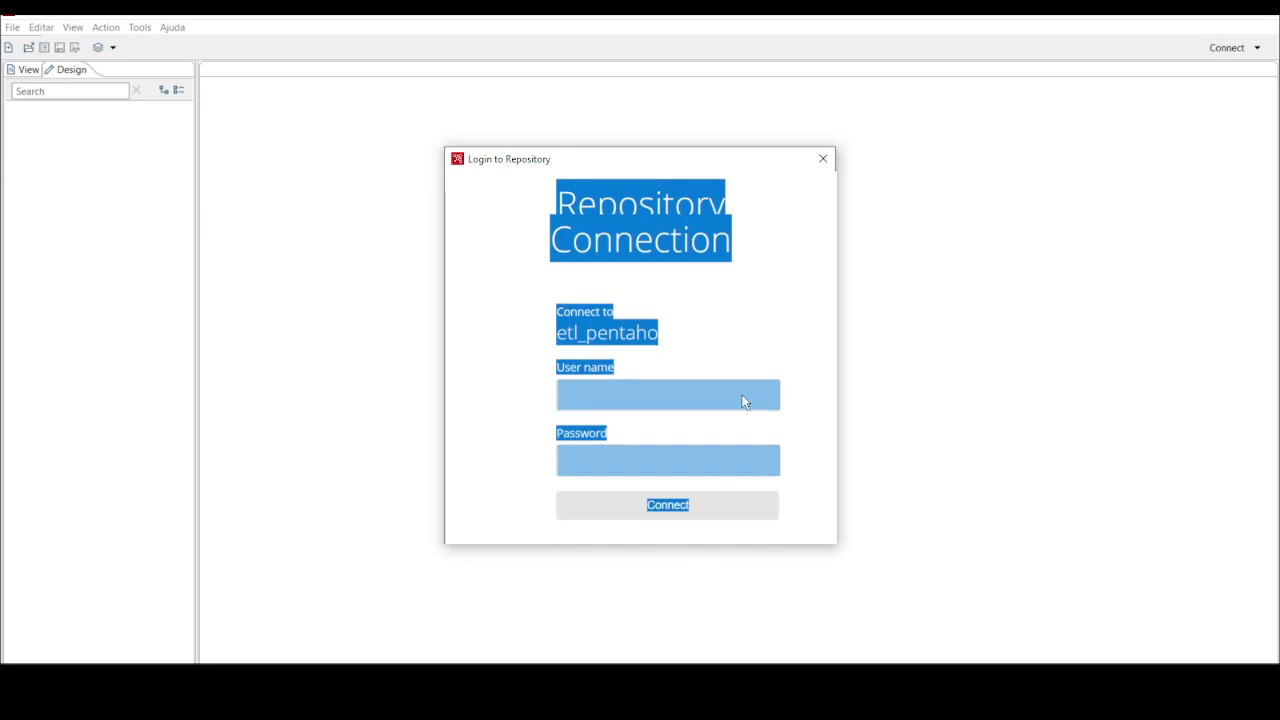
{"action": "left_click", "coordinate": [782, 330]}
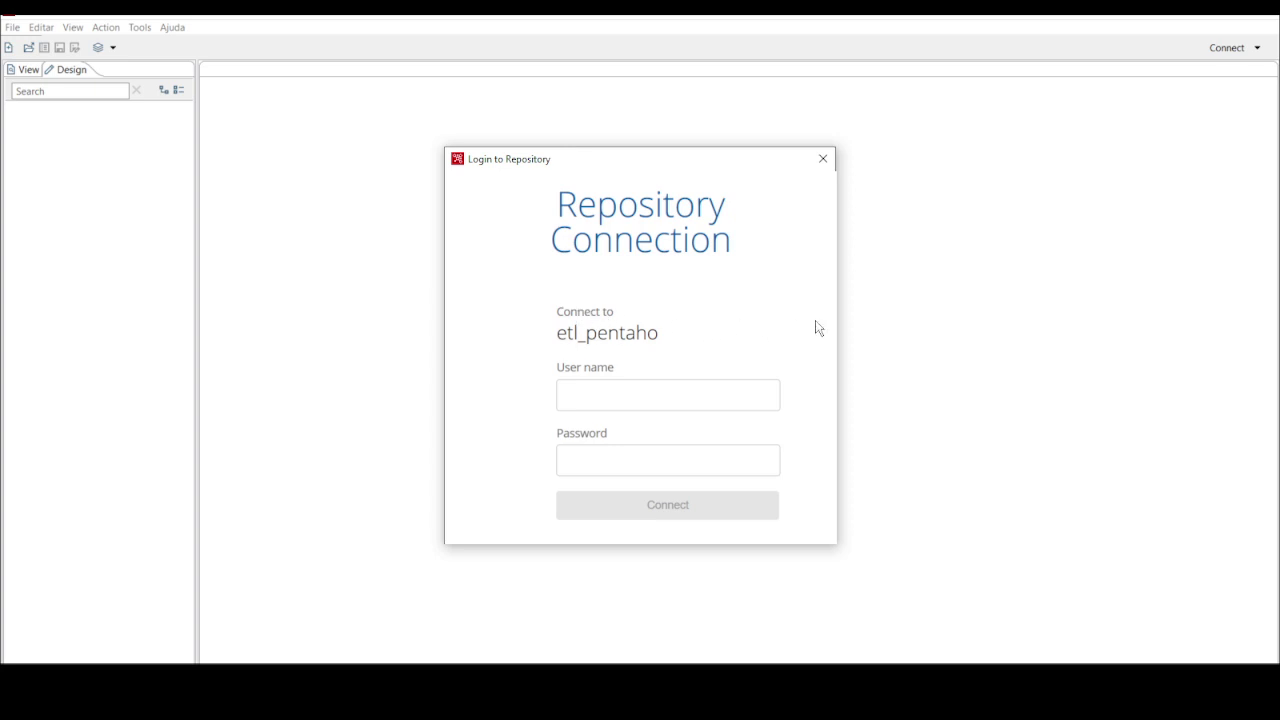
{"action": "left_click", "coordinate": [821, 161]}
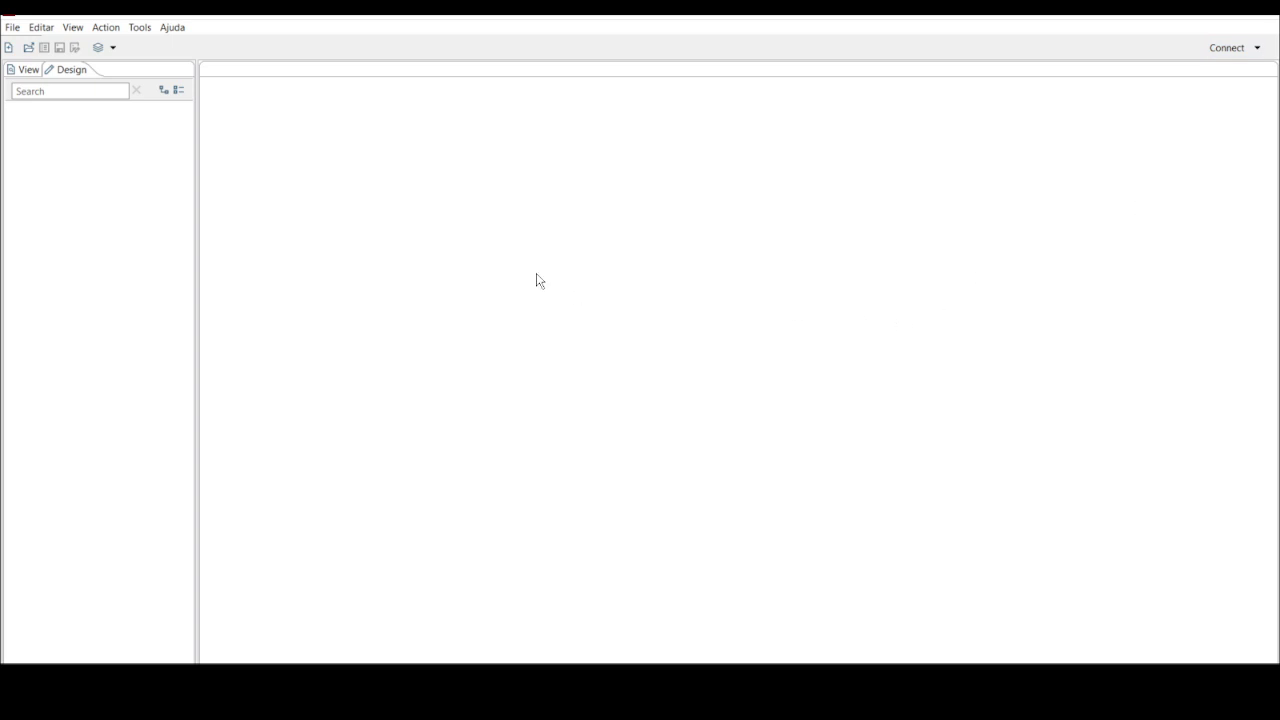
{"action": "left_click", "coordinate": [29, 48]}
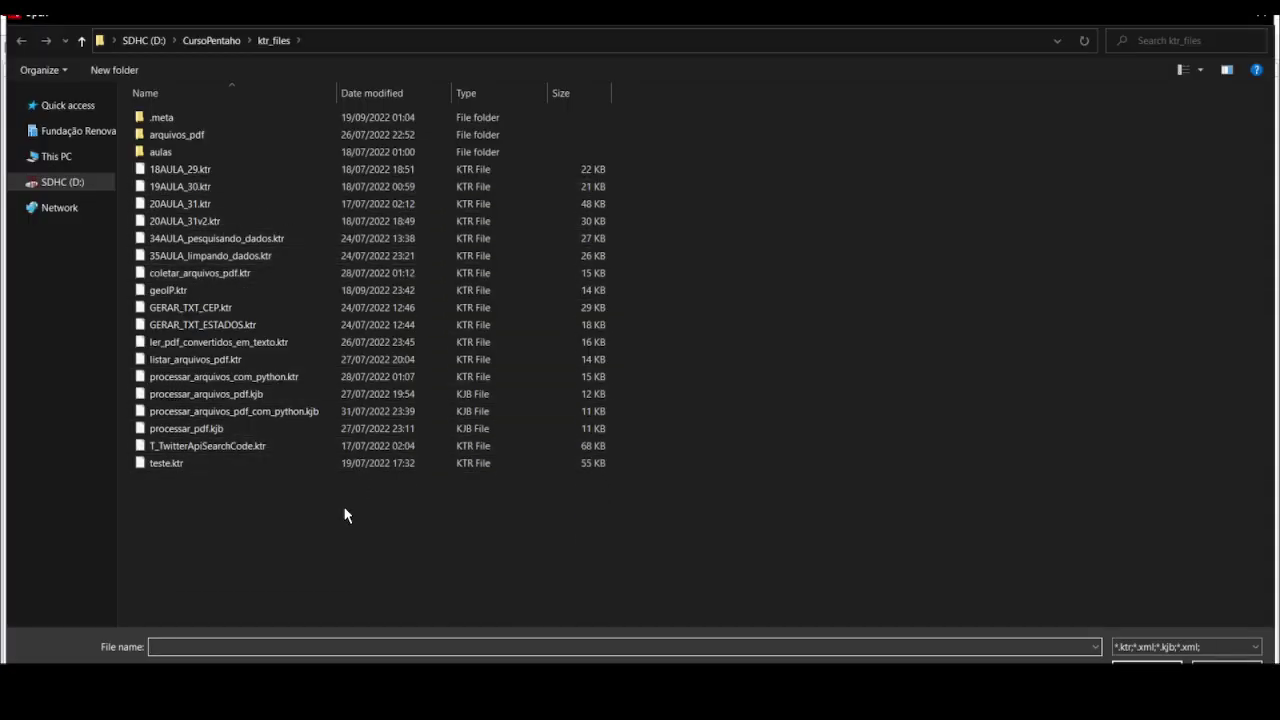
{"action": "left_click", "coordinate": [1227, 668]}
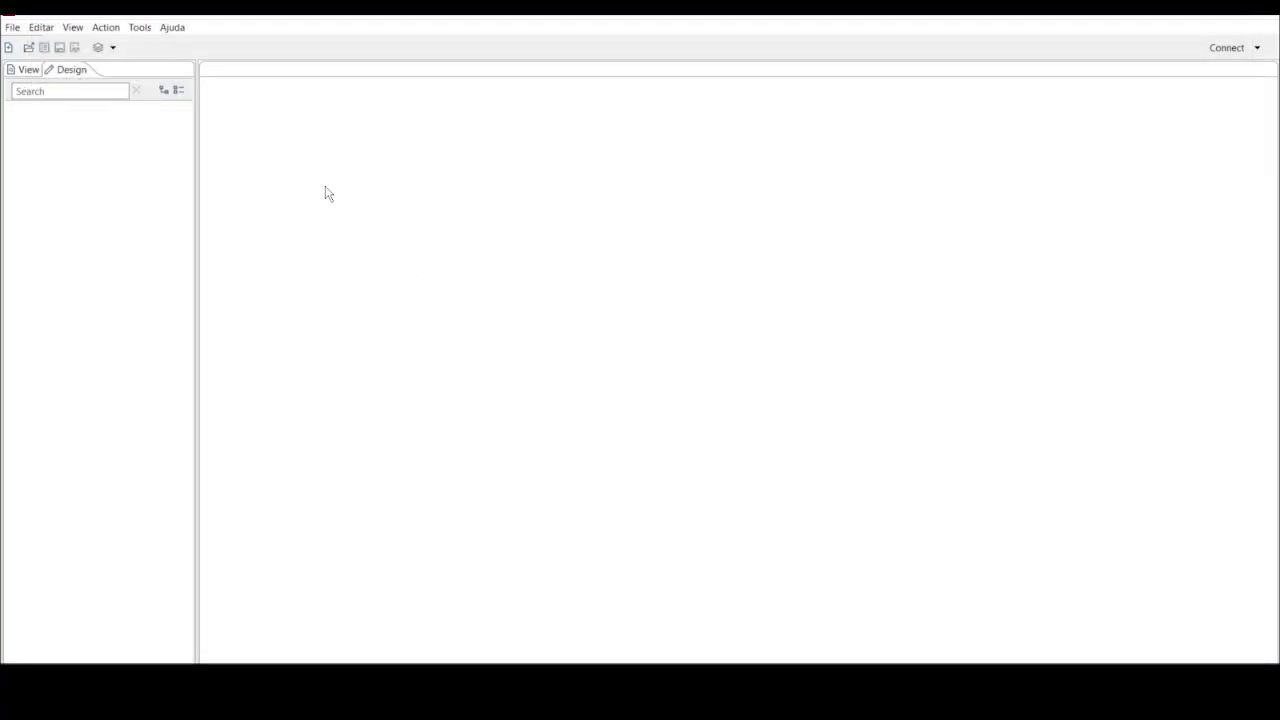
{"action": "left_click", "coordinate": [28, 47]}
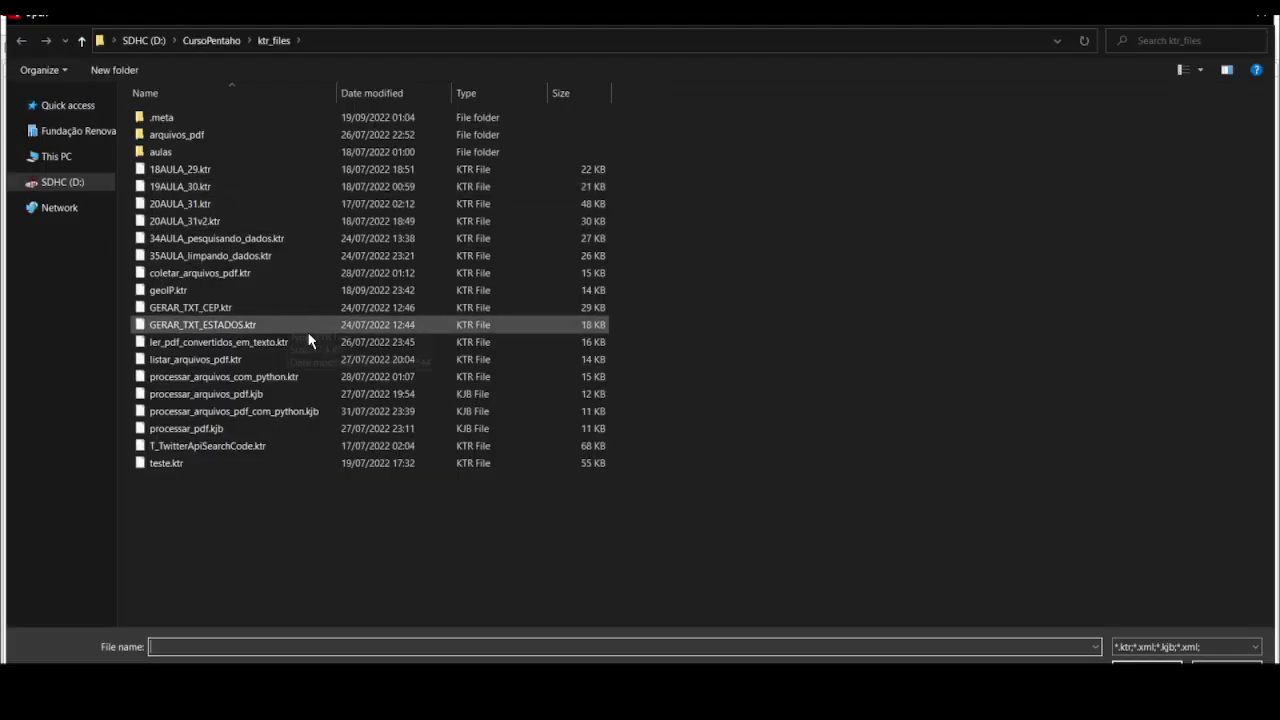
{"action": "left_click", "coordinate": [1227, 668]}
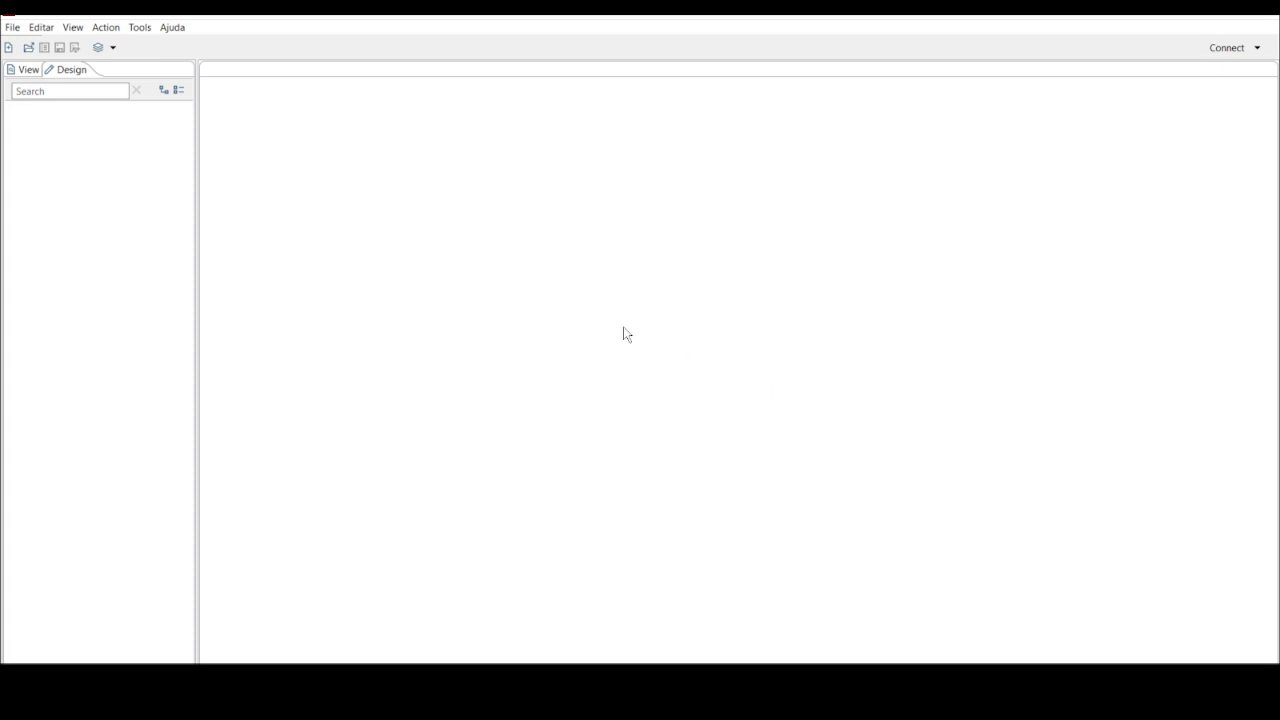
{"action": "left_click", "coordinate": [136, 30]}
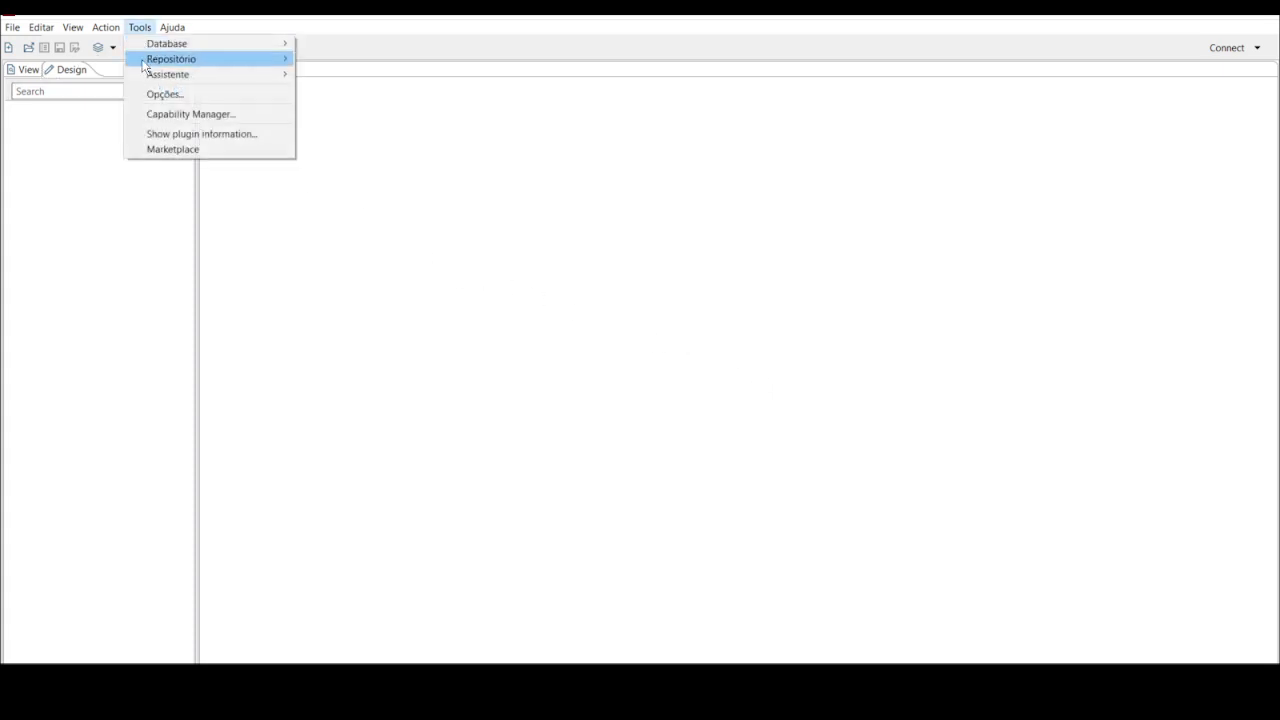
{"action": "mouse_move", "coordinate": [240, 59]}
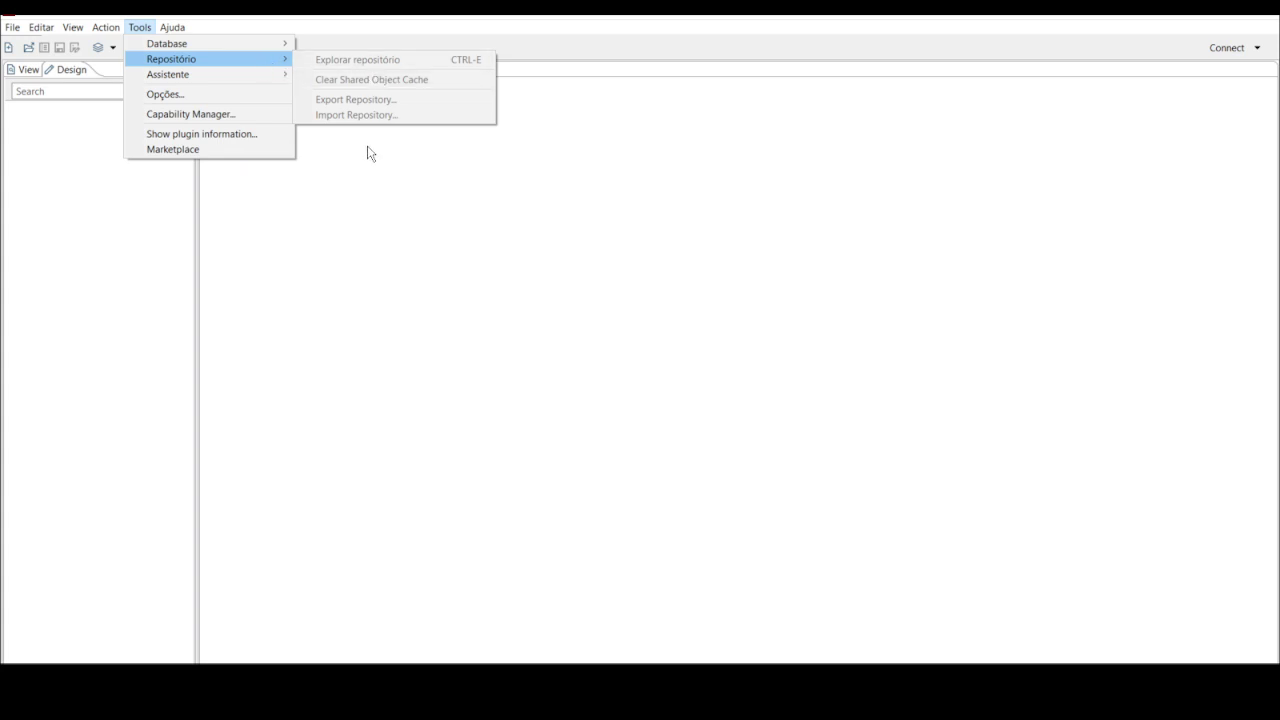
{"action": "left_click", "coordinate": [395, 216]}
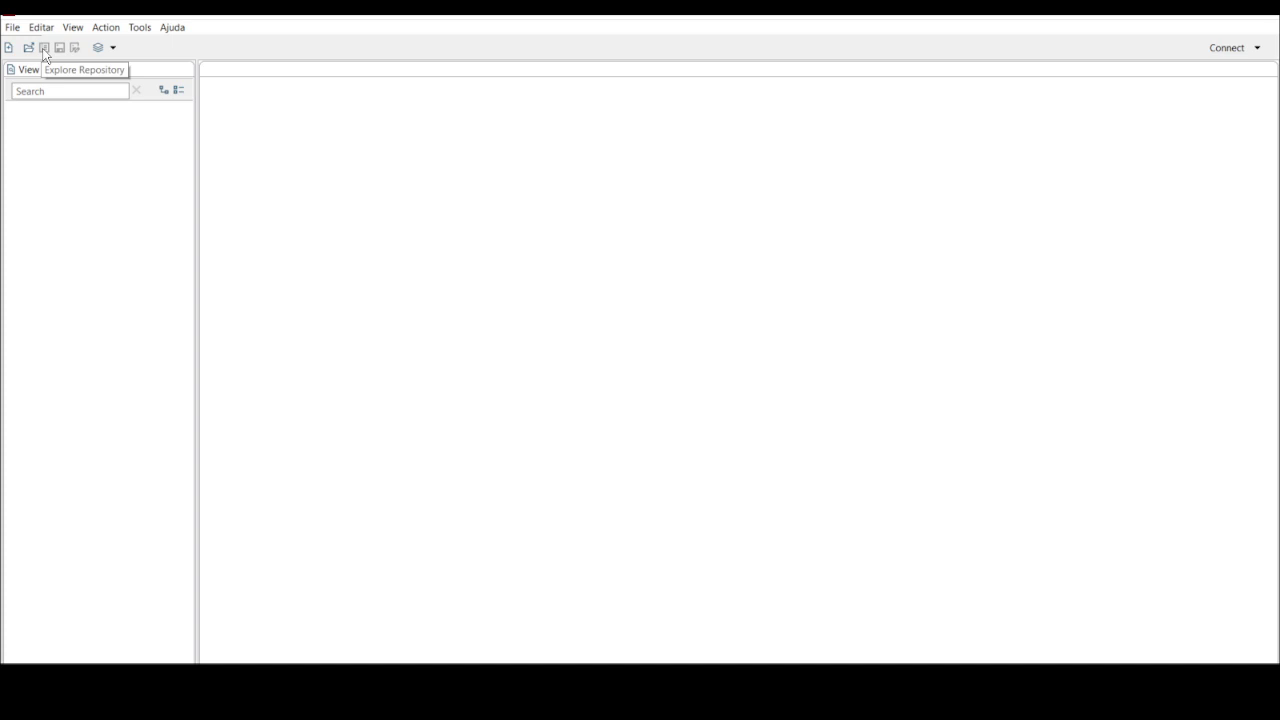
Open the Repository Manager and start adding a new File Repository
{"action": "left_click", "coordinate": [1259, 49]}
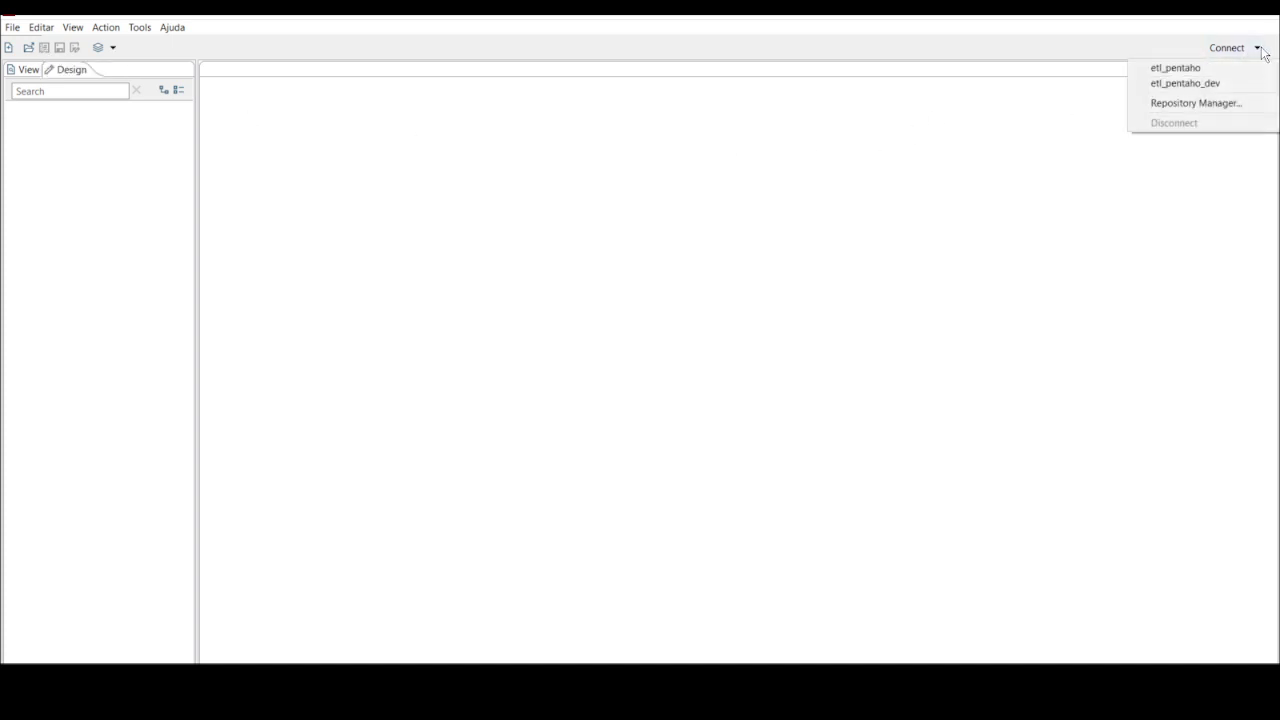
{"action": "left_click", "coordinate": [1198, 104]}
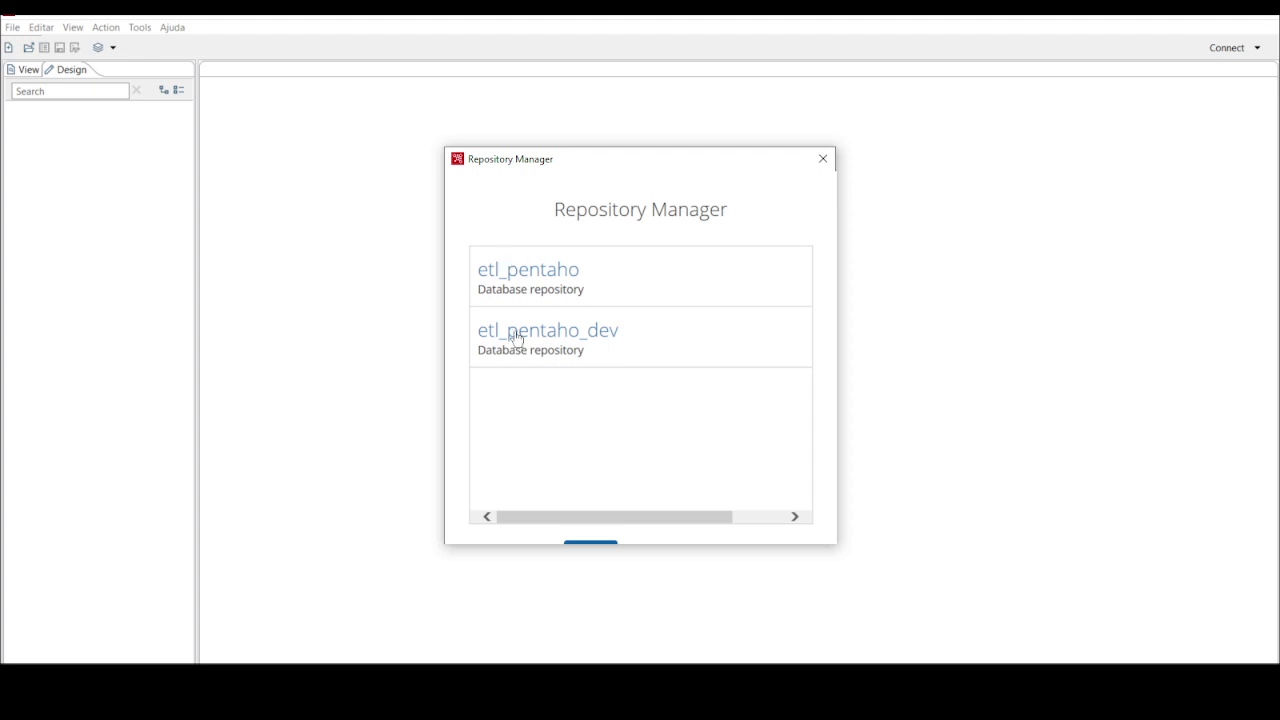
{"action": "left_click_drag", "start_coordinate": [540, 203], "coordinate": [742, 564]}
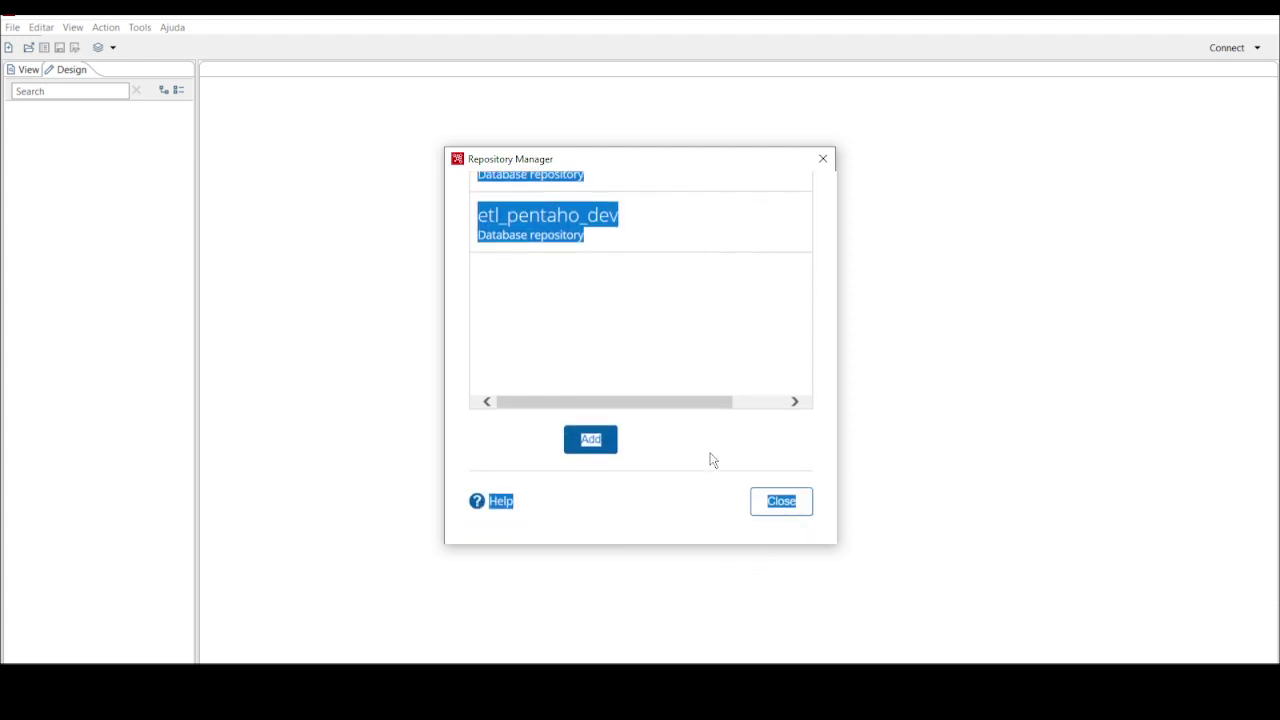
{"action": "left_click", "coordinate": [707, 448]}
{"action": "left_click", "coordinate": [598, 442]}
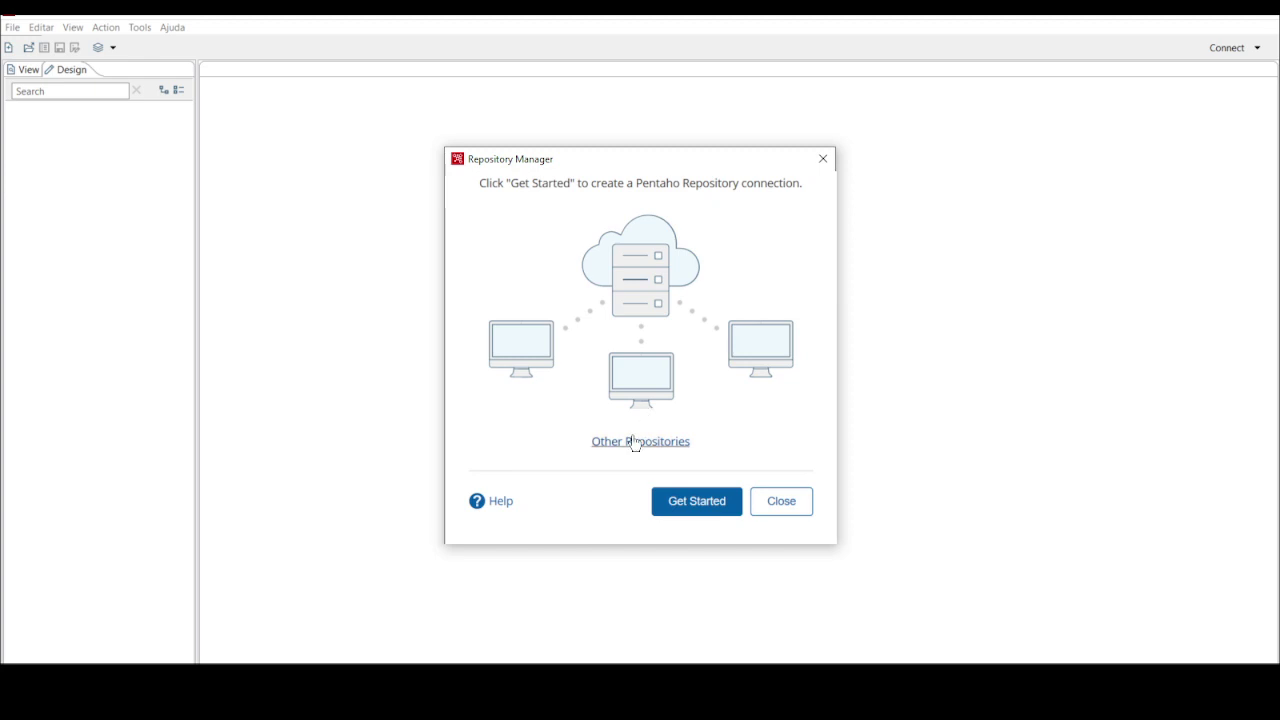
{"action": "left_click", "coordinate": [657, 442]}
{"action": "left_click", "coordinate": [614, 250]}
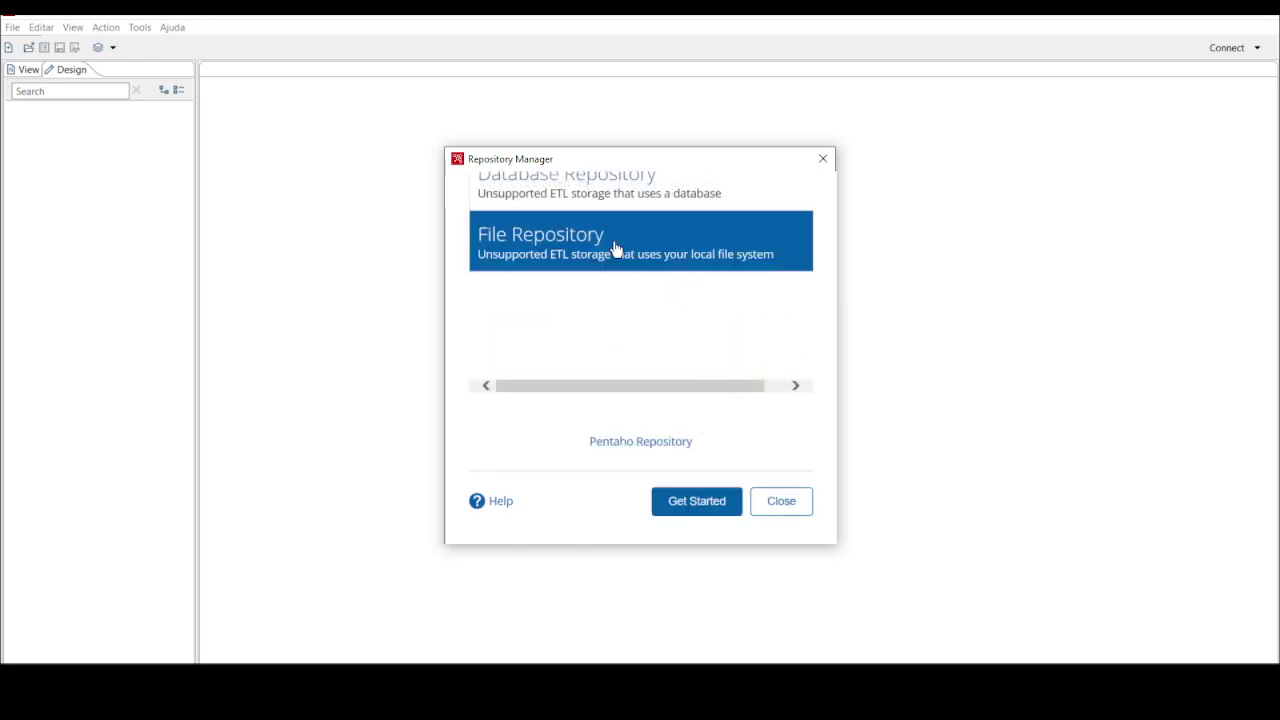
{"action": "left_click", "coordinate": [688, 505]}
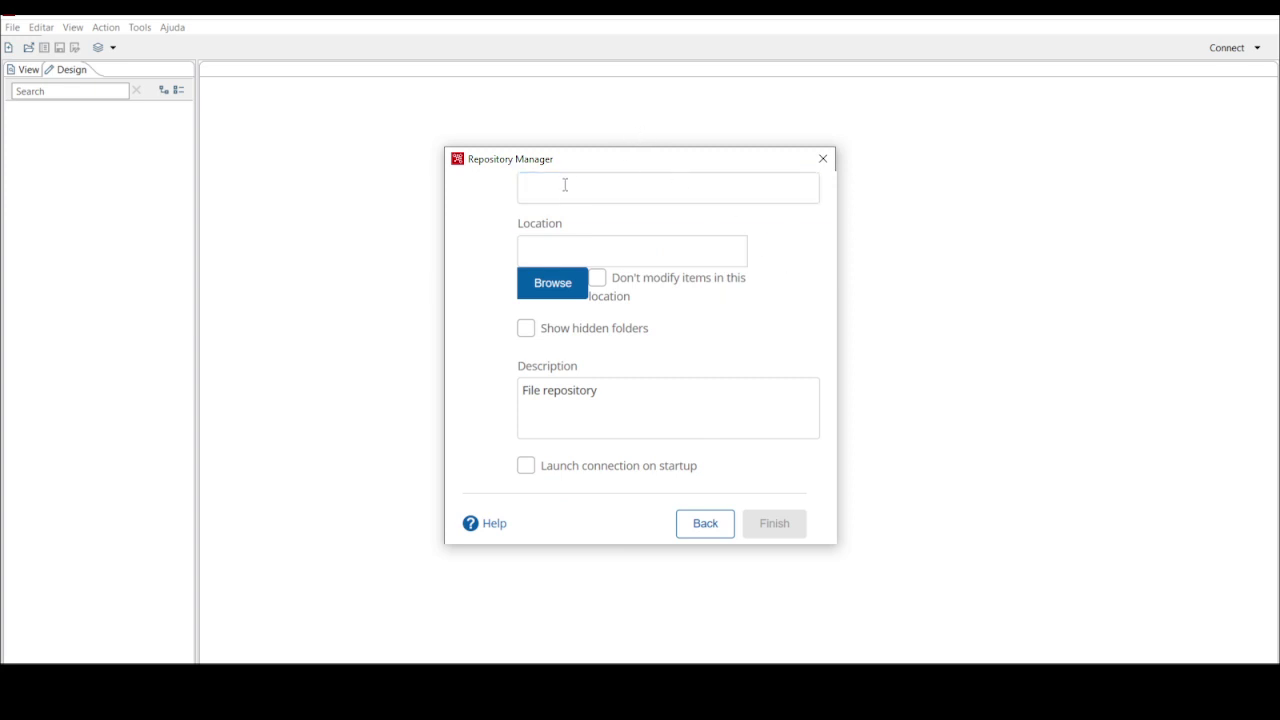
Name the repository etl_pentaho_file and set its location to D:\CursoPentaho\ktr_files
{"action": "left_click_drag", "start_coordinate": [566, 221], "coordinate": [474, 150]}
{"action": "left_click", "coordinate": [536, 277]}
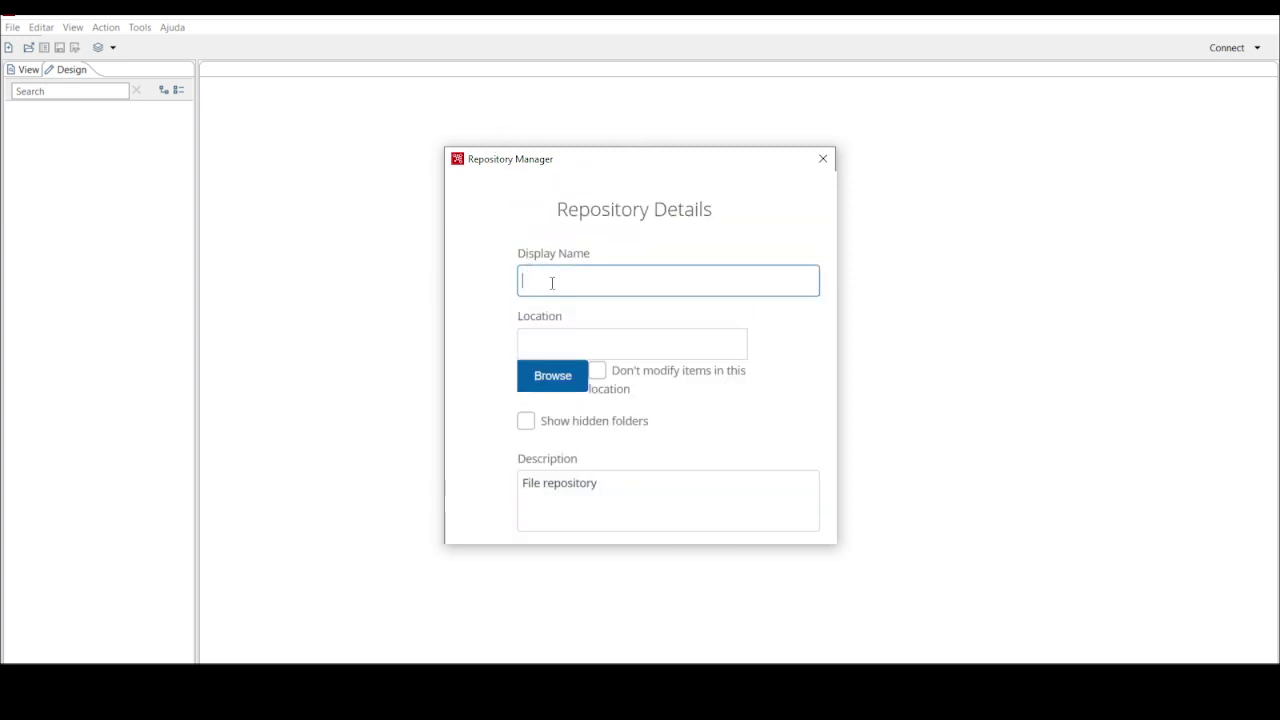
{"action": "type", "text": "etl_pentaho_file"}
{"action": "left_click", "coordinate": [577, 372]}
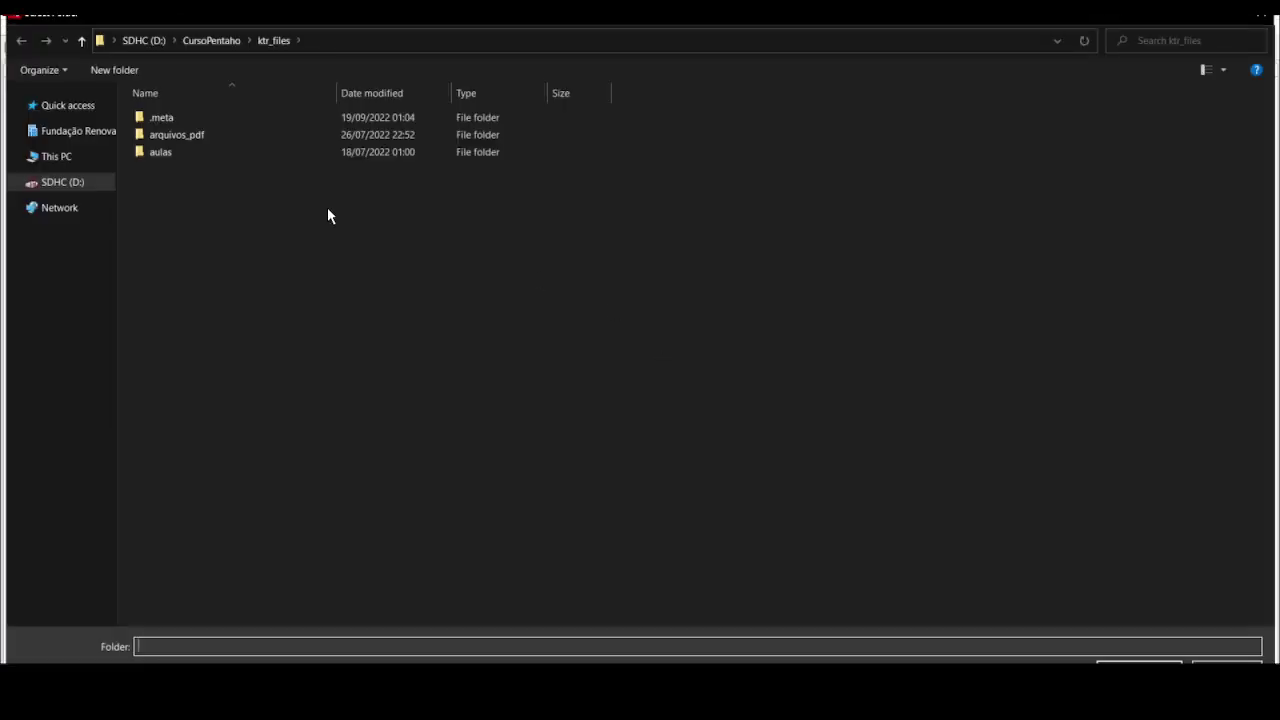
{"action": "left_click", "coordinate": [332, 40]}
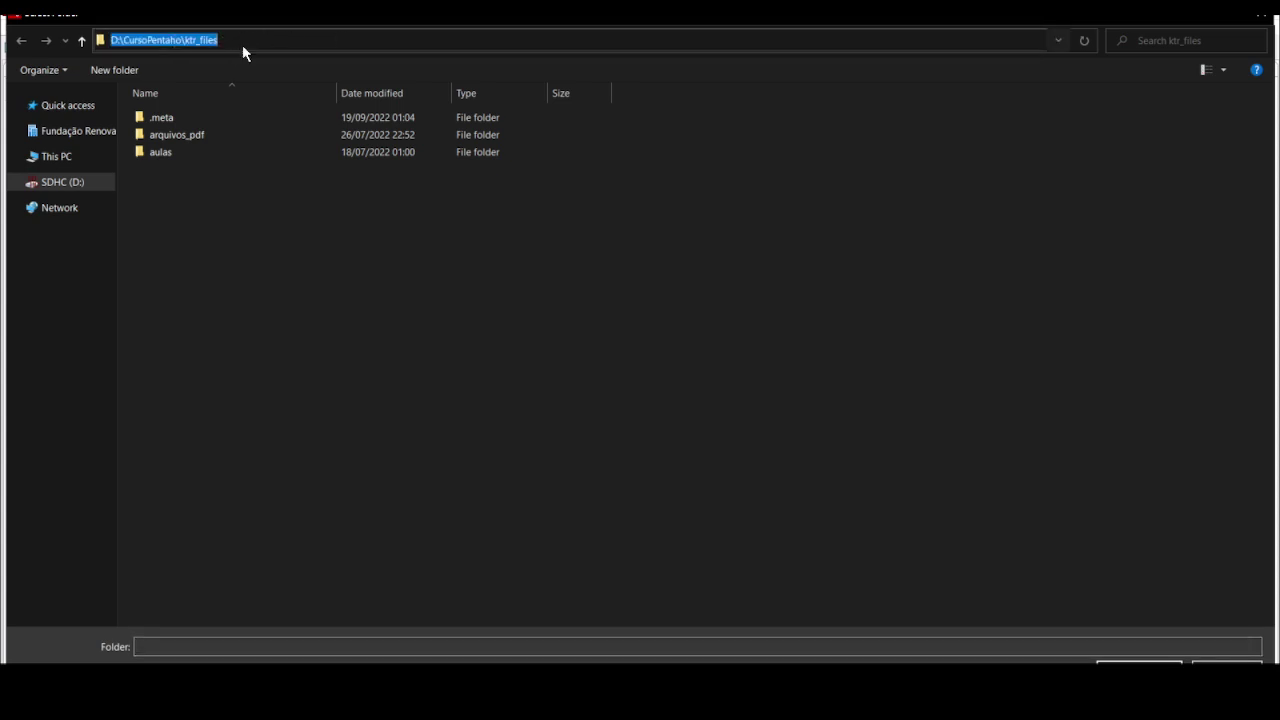
{"action": "left_click", "coordinate": [1139, 664]}
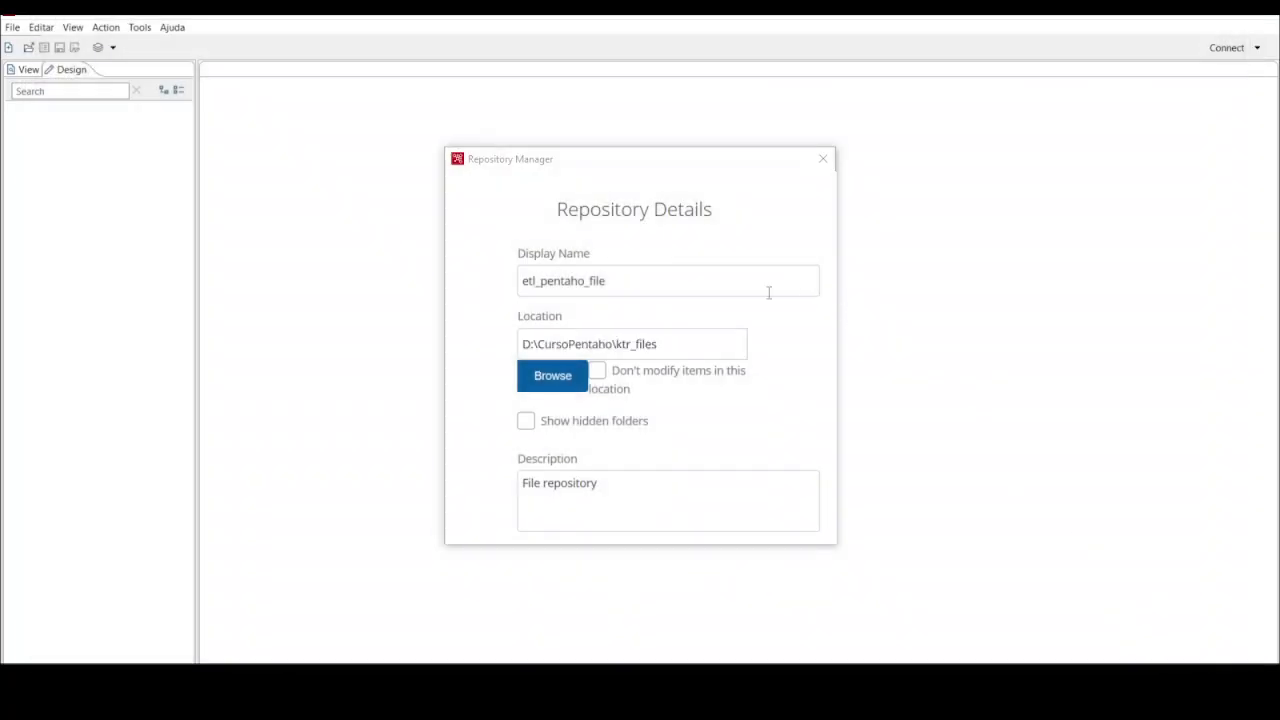
Enable Show hidden folders, finish creating the repository, and close the setup window
{"action": "left_click", "coordinate": [526, 421]}
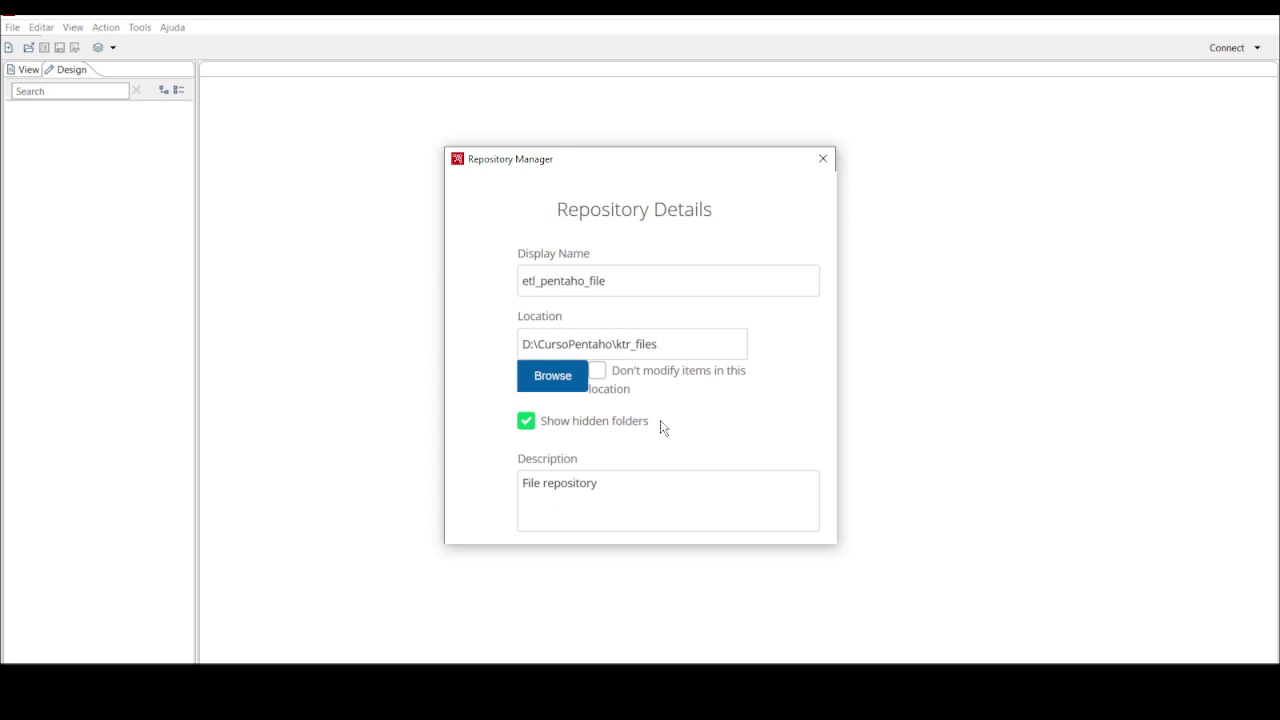
{"action": "left_click_drag", "start_coordinate": [508, 268], "coordinate": [497, 449]}
{"action": "left_click", "coordinate": [488, 426]}
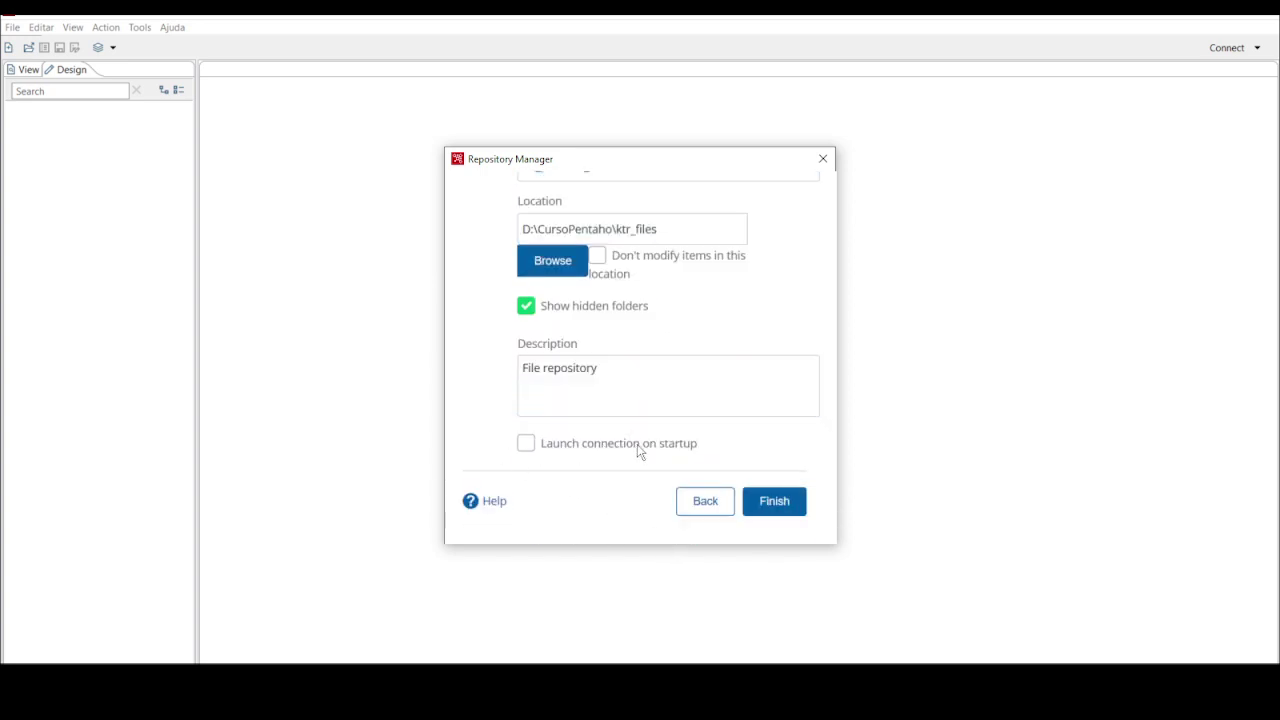
{"action": "left_click", "coordinate": [778, 510]}
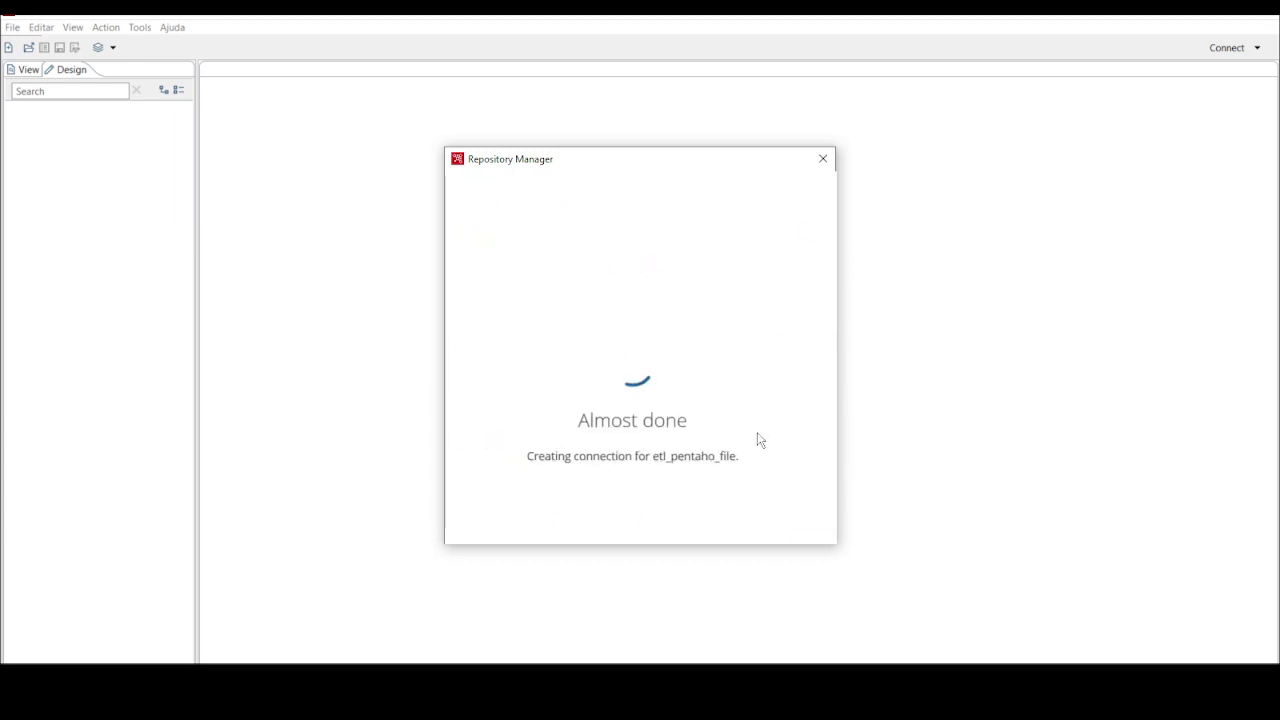
{"action": "left_click", "coordinate": [824, 160]}
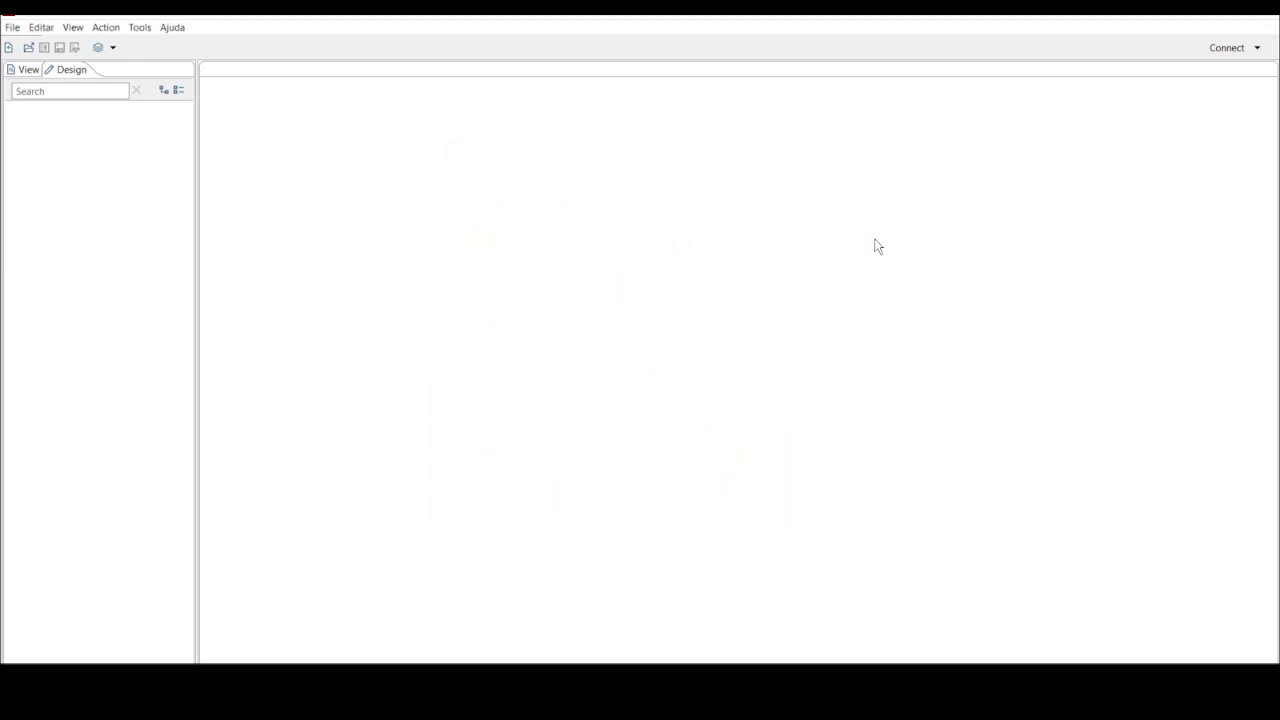
Connect to etl_pentaho_file from the repository Connect list
{"action": "left_click", "coordinate": [1258, 48]}
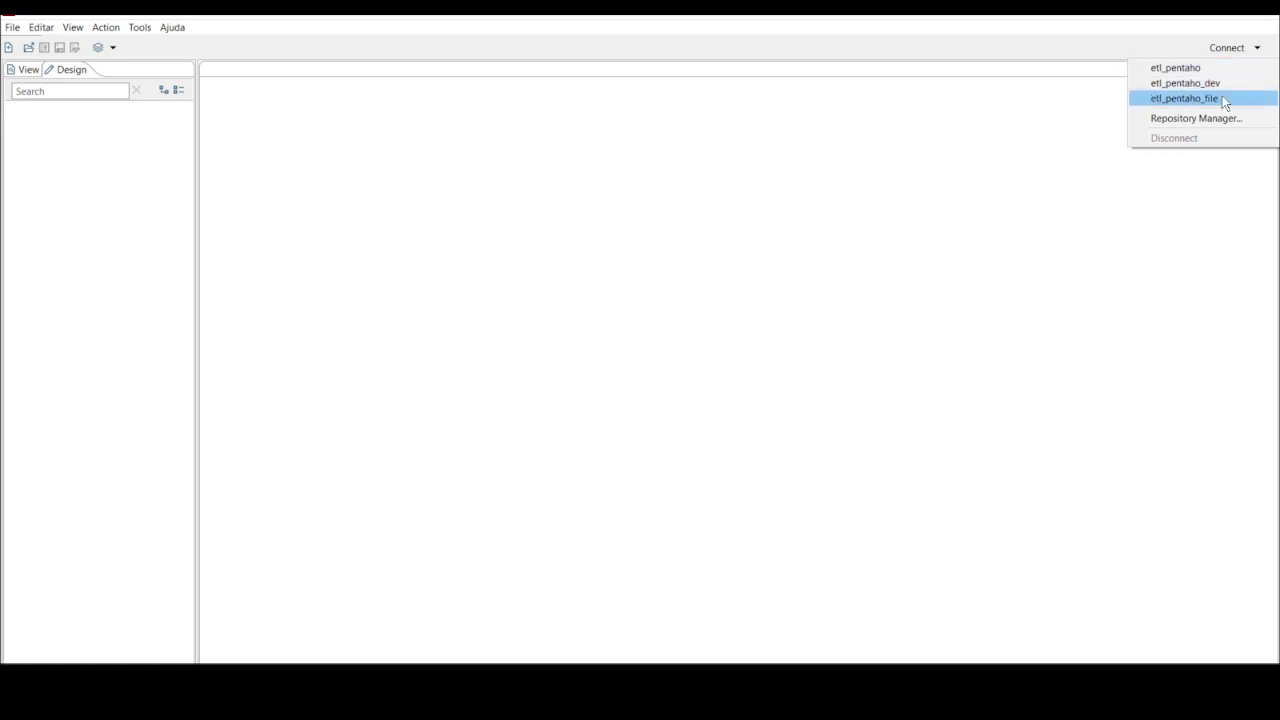
{"action": "left_click", "coordinate": [1191, 100]}
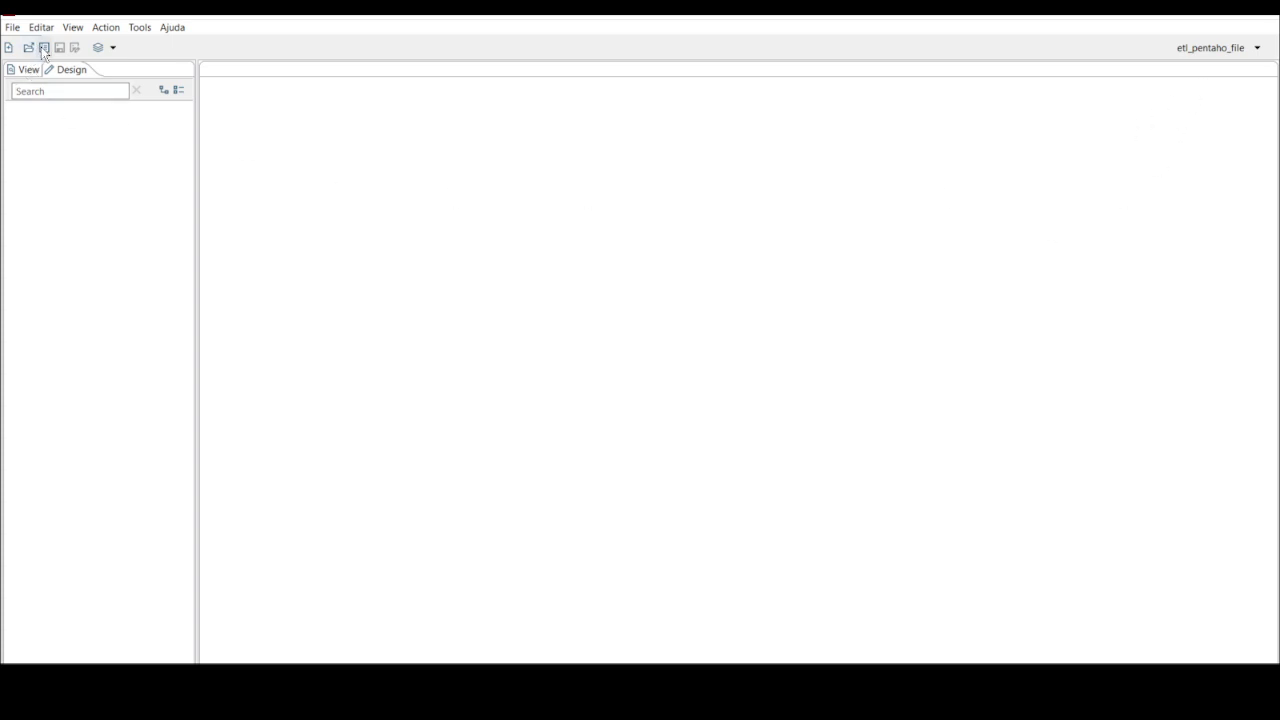
{"action": "left_click", "coordinate": [140, 29]}
{"action": "mouse_move", "coordinate": [165, 65]}
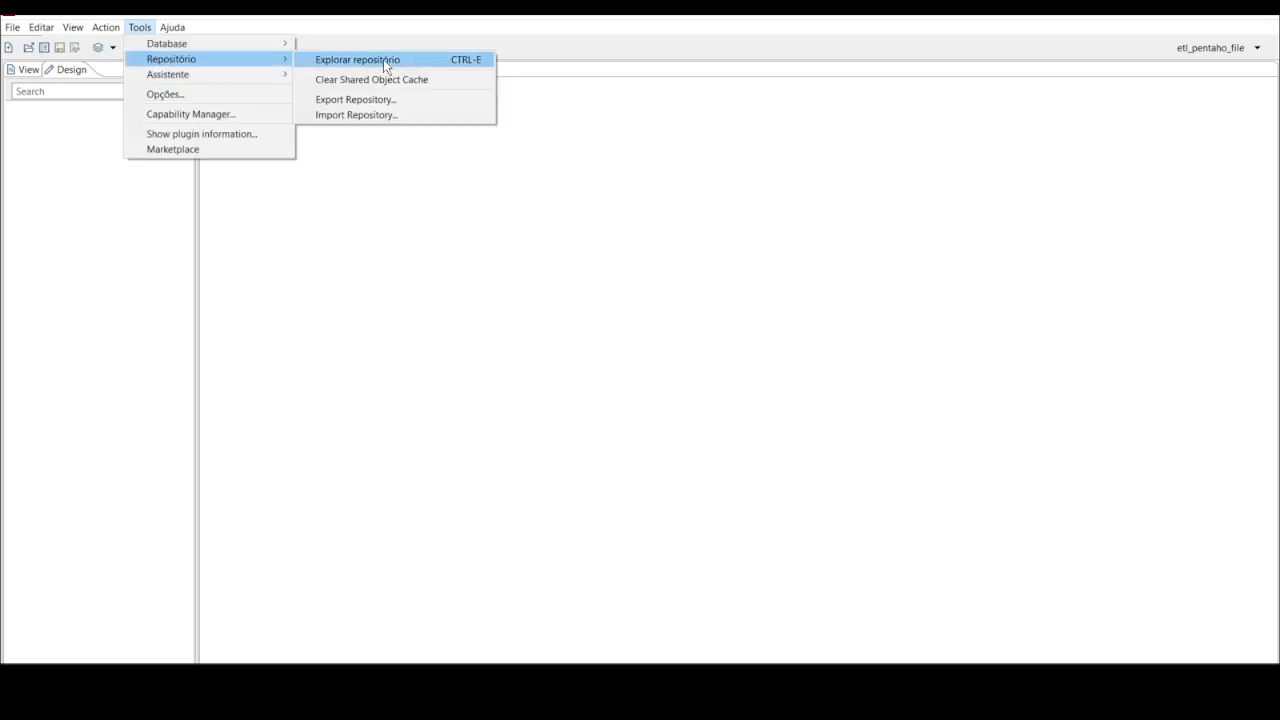
{"action": "left_click", "coordinate": [44, 50]}
{"action": "left_click", "coordinate": [44, 50]}
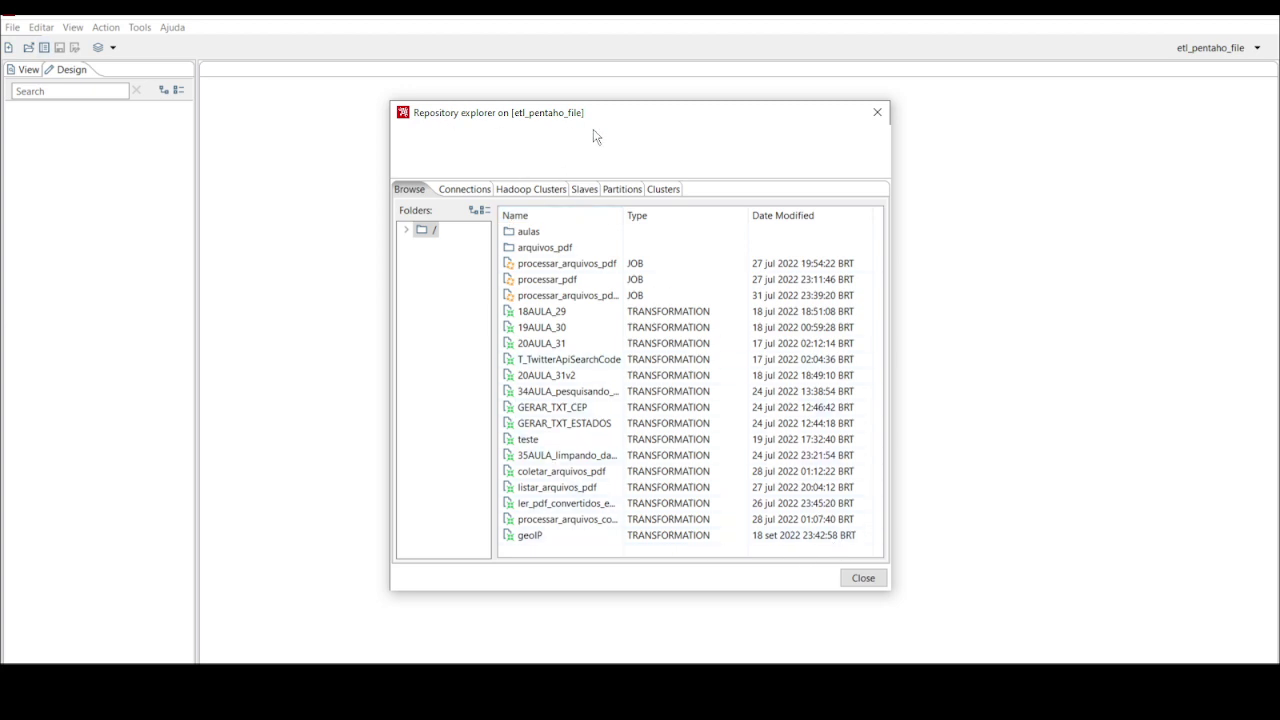
{"action": "left_click", "coordinate": [455, 192]}
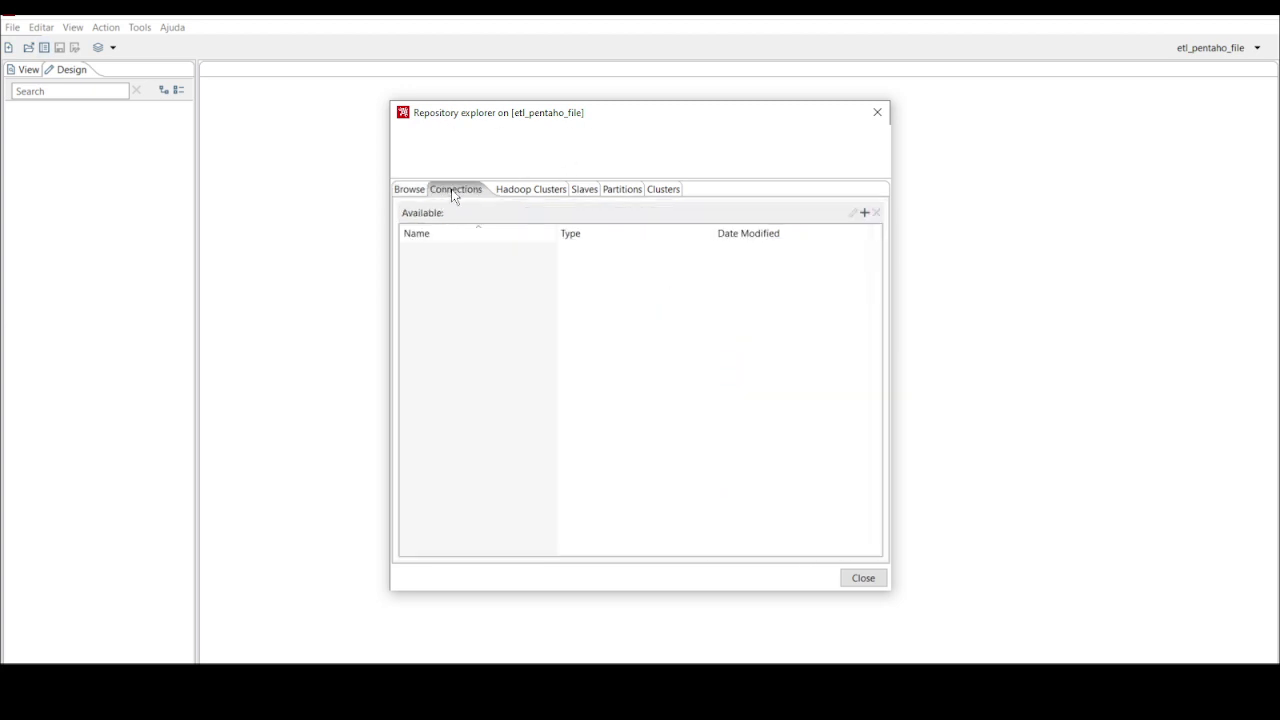
{"action": "left_click", "coordinate": [565, 189]}
{"action": "left_click", "coordinate": [580, 190]}
{"action": "left_click", "coordinate": [614, 190]}
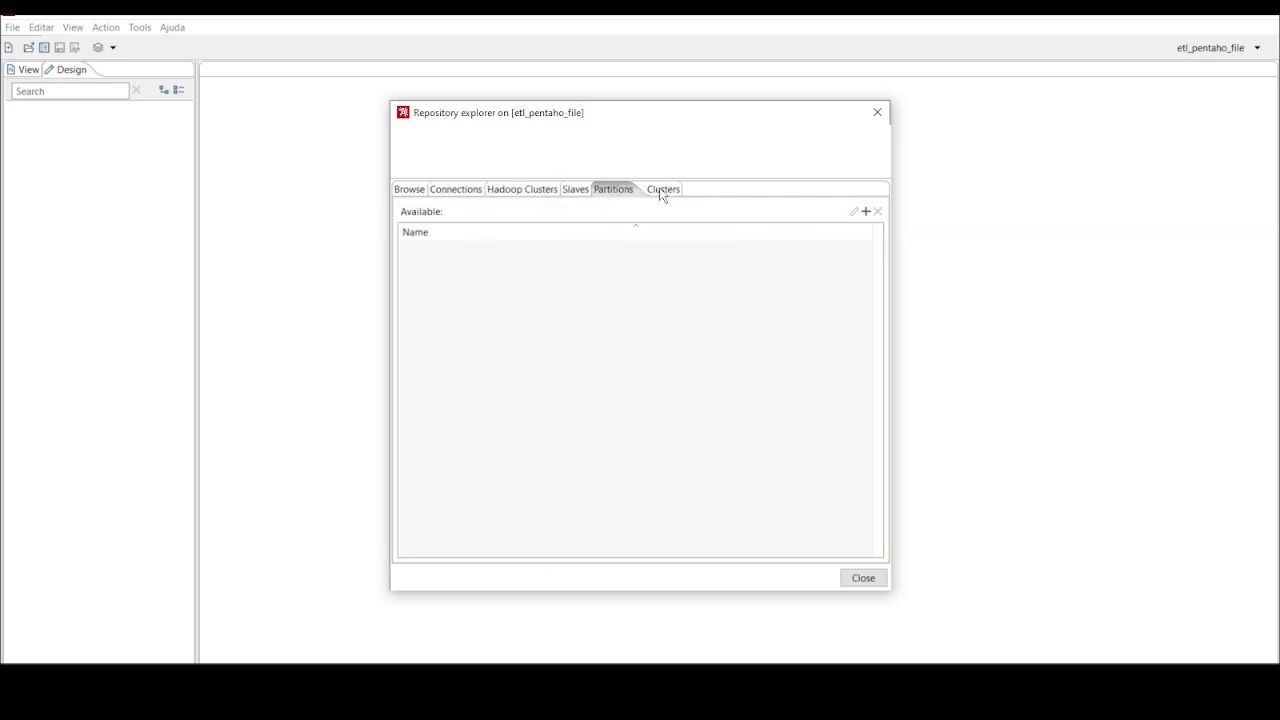
{"action": "left_click", "coordinate": [664, 189]}
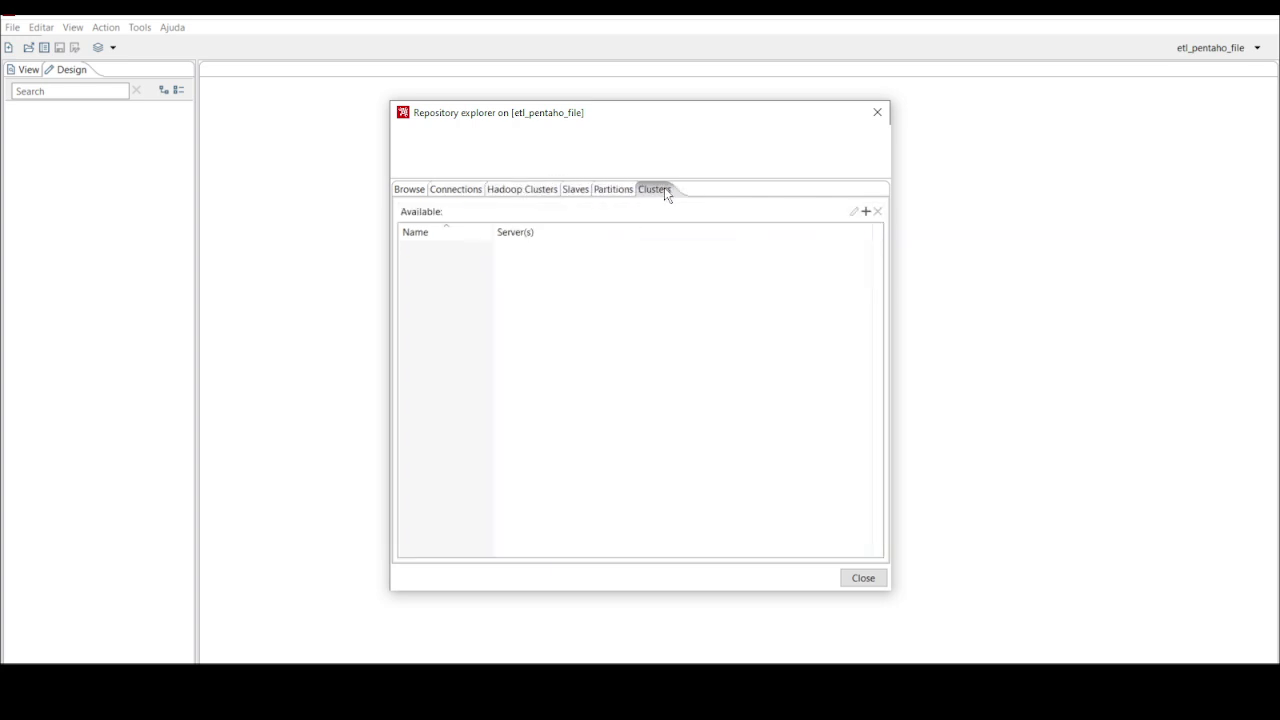
{"action": "left_click", "coordinate": [410, 189]}
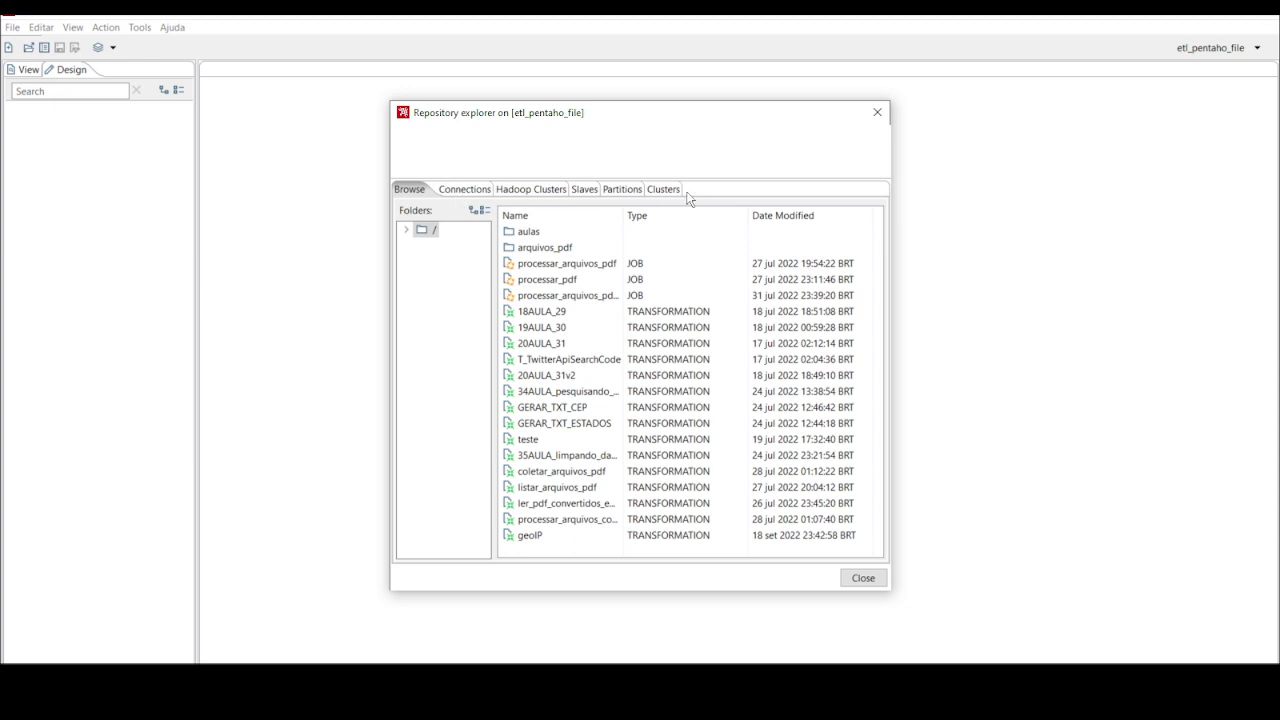
{"action": "left_click", "coordinate": [406, 229]}
{"action": "left_click", "coordinate": [877, 112]}
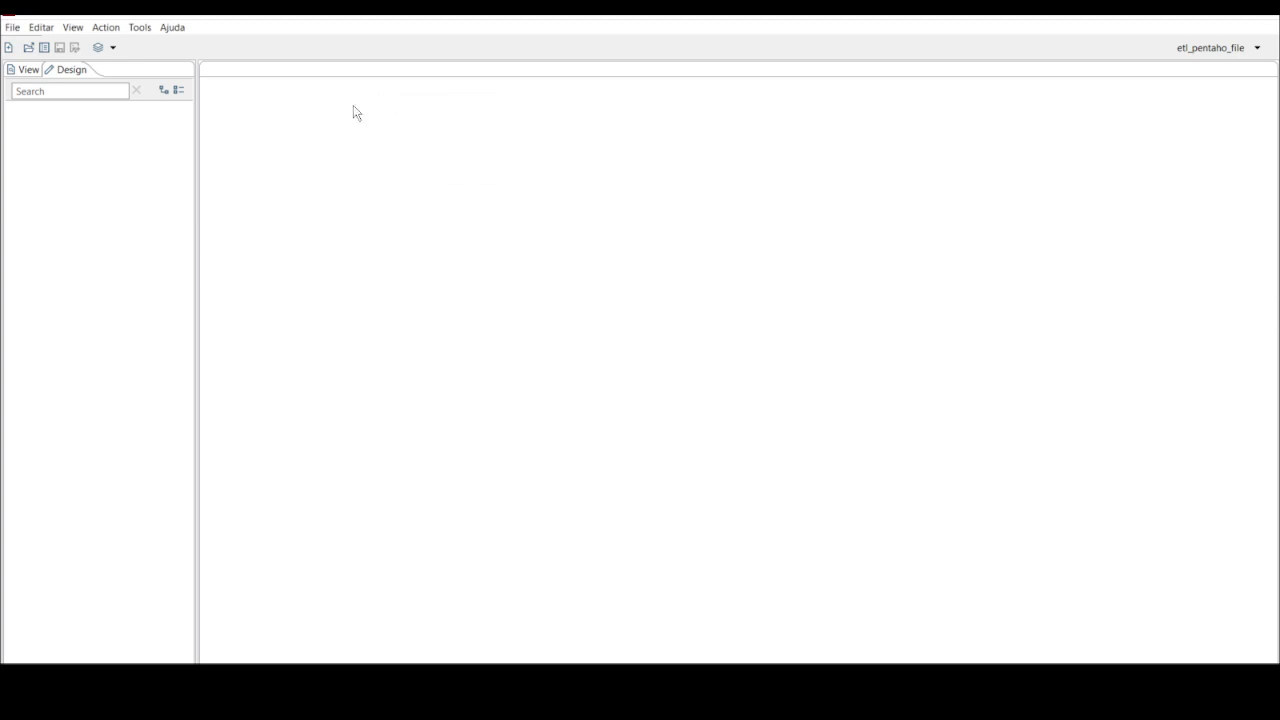
Expand the repository root folder in the Open dialog, cancel it, and bring forward the ktr_files Explorer window
{"action": "left_click", "coordinate": [29, 47]}
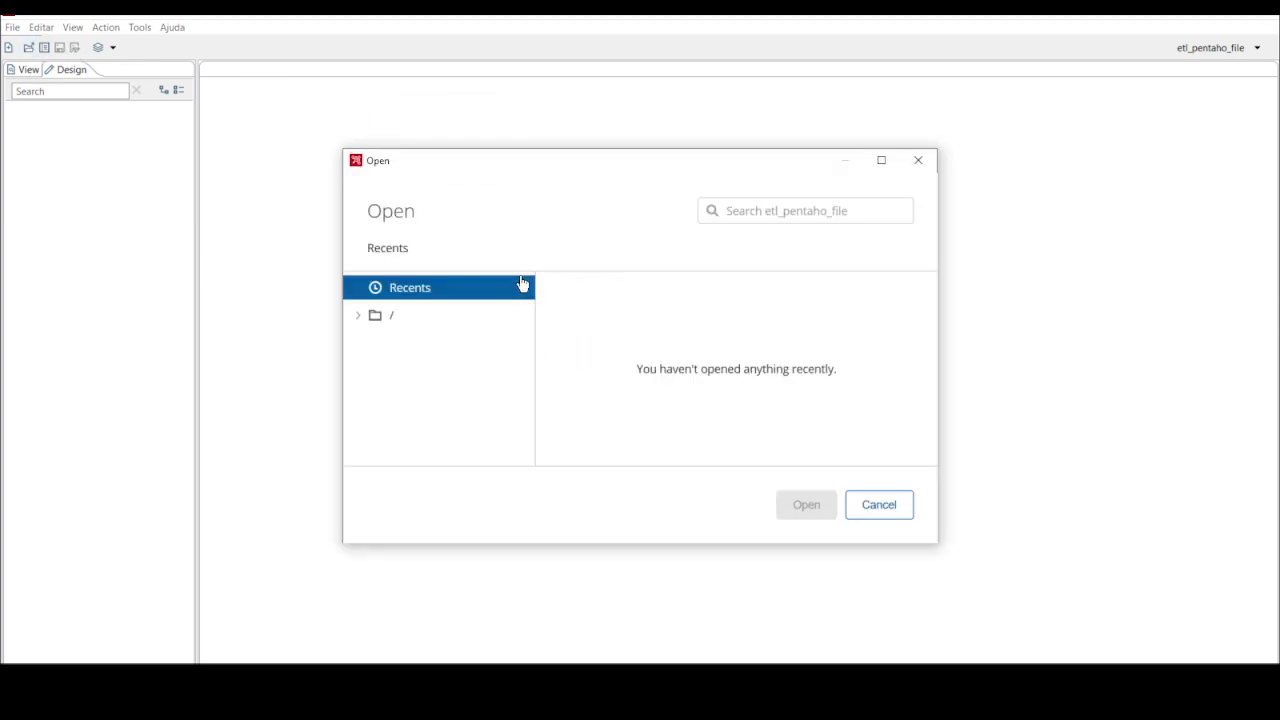
{"action": "left_click", "coordinate": [357, 319]}
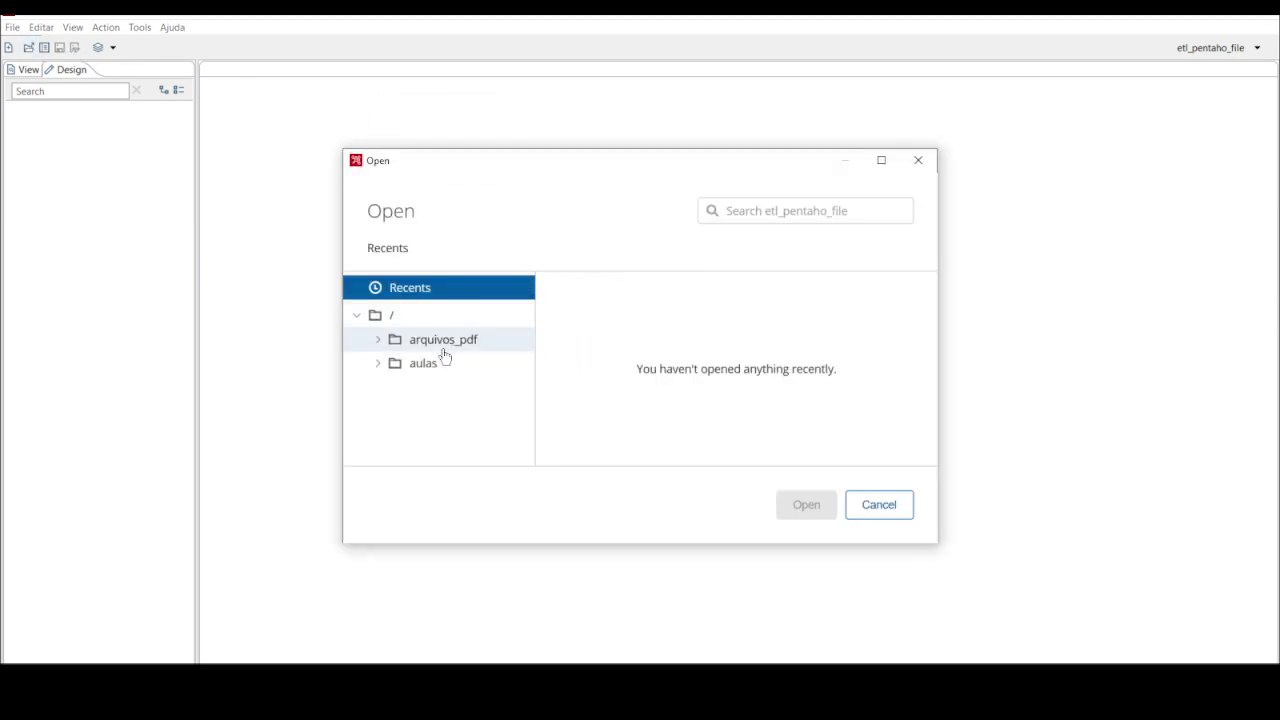
{"action": "left_click", "coordinate": [900, 498]}
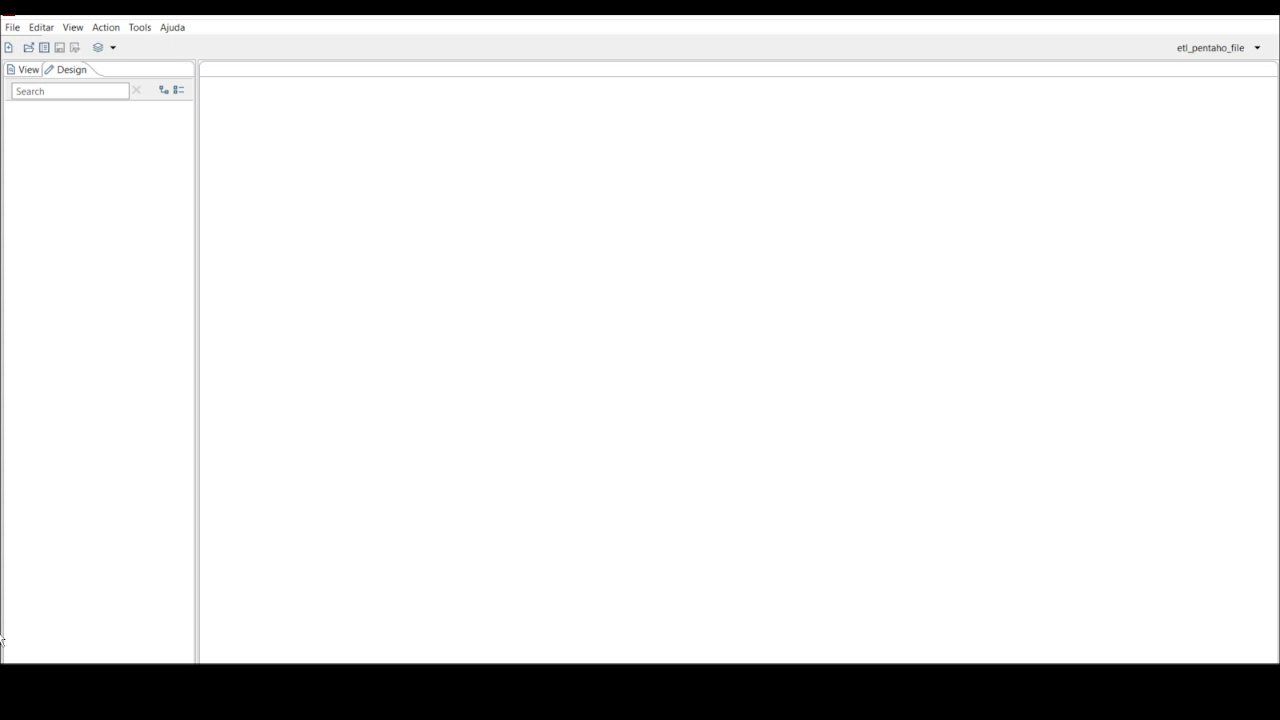
{"action": "left_click", "coordinate": [300, 684]}
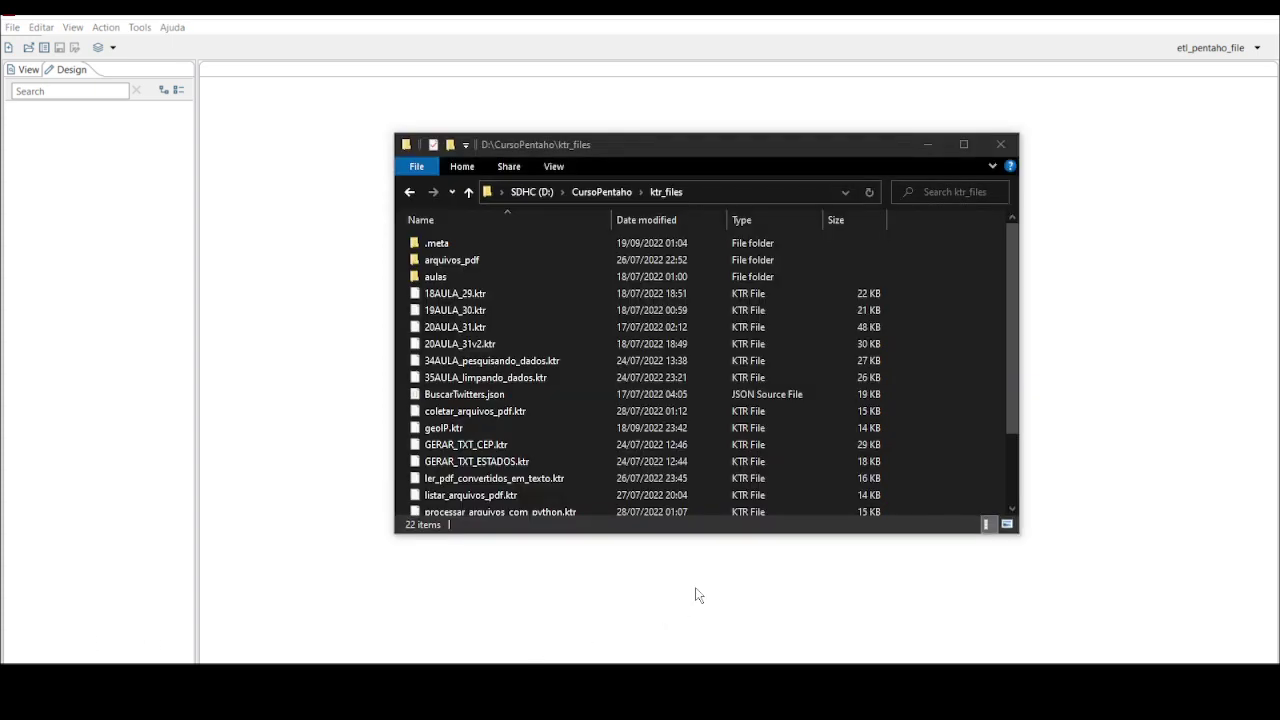
Inspect the empty .meta\metastore folder, return to ktr_files, and reopen Spoon's repository explorer
{"action": "left_click", "coordinate": [688, 192]}
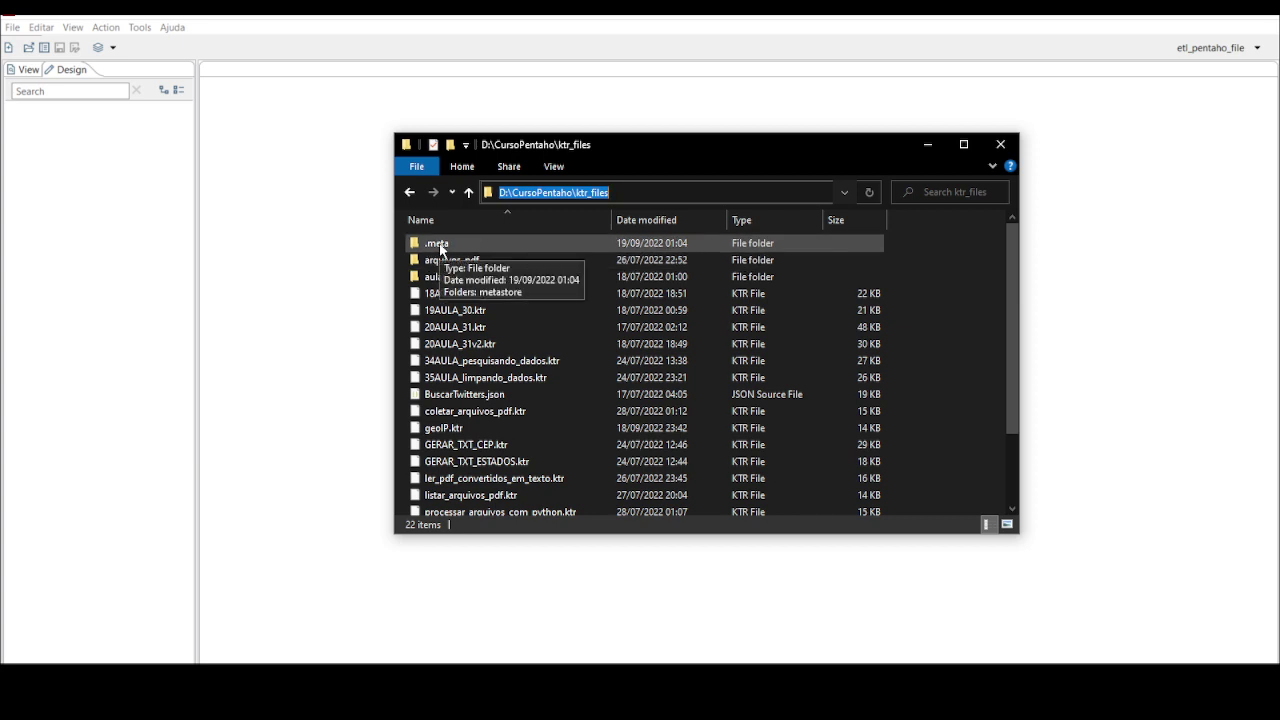
{"action": "double_click", "coordinate": [440, 246]}
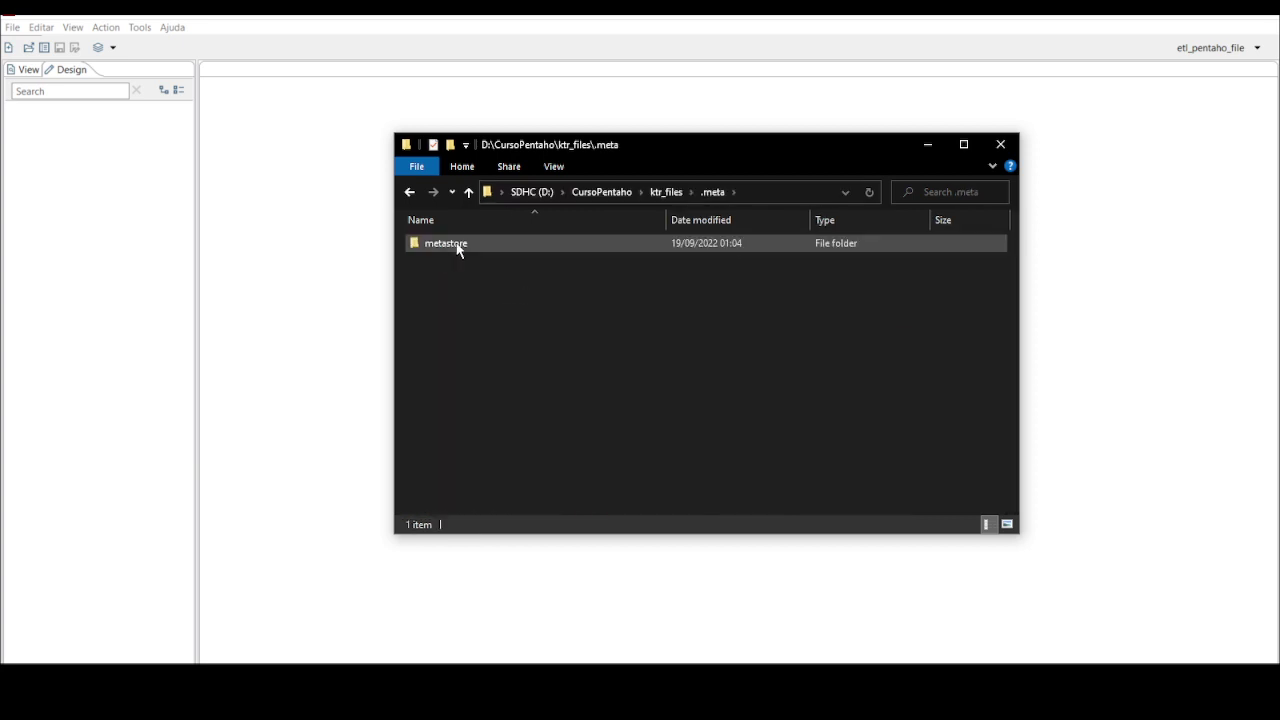
{"action": "double_click", "coordinate": [460, 247]}
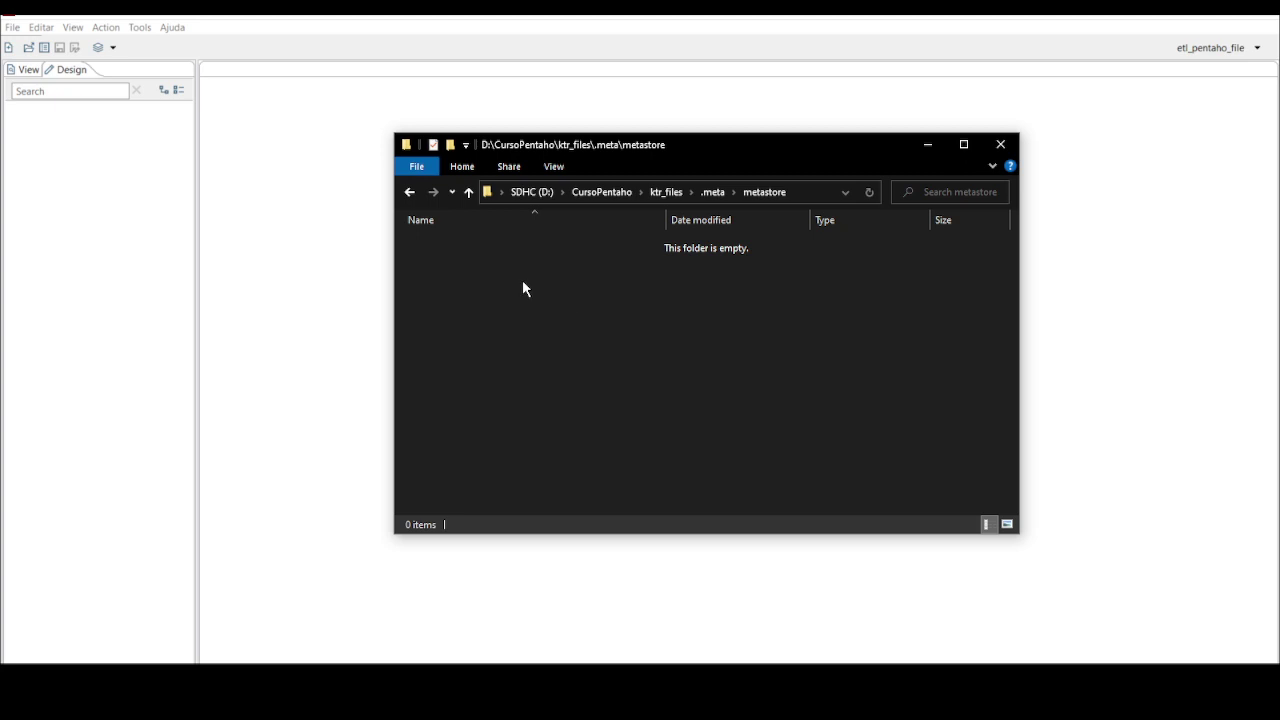
{"action": "left_click", "coordinate": [718, 191]}
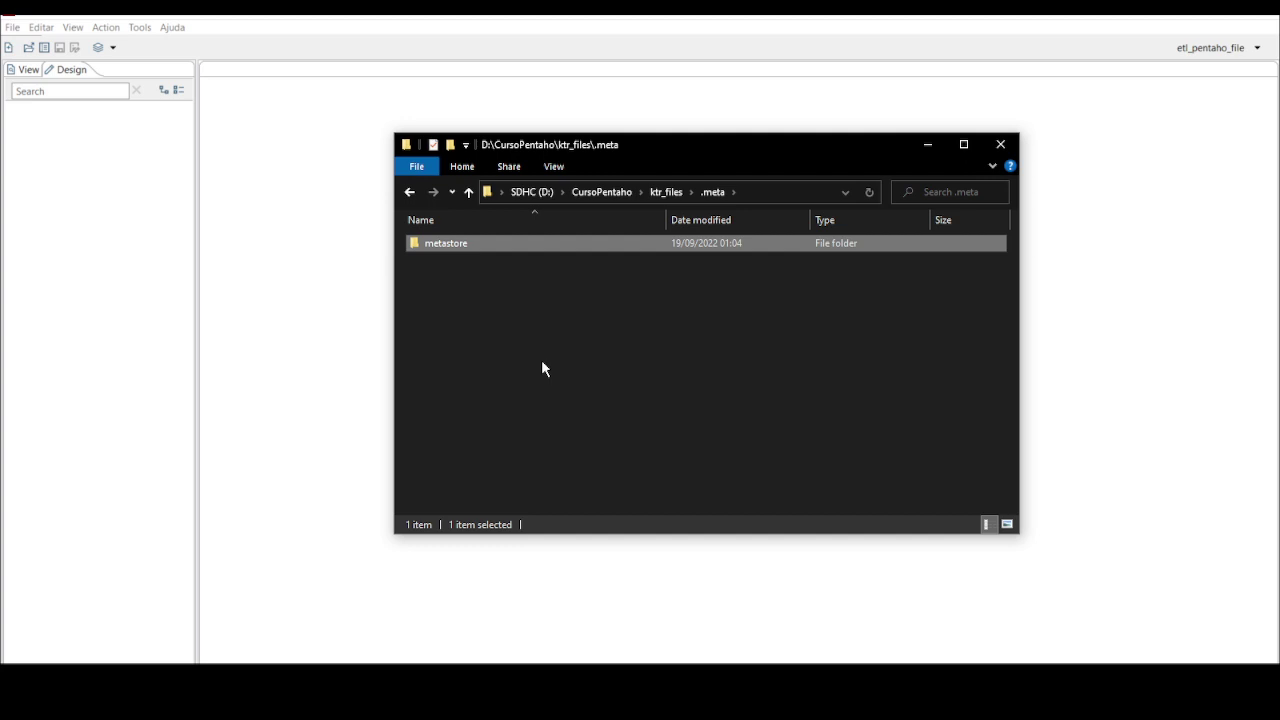
{"action": "left_click", "coordinate": [665, 192]}
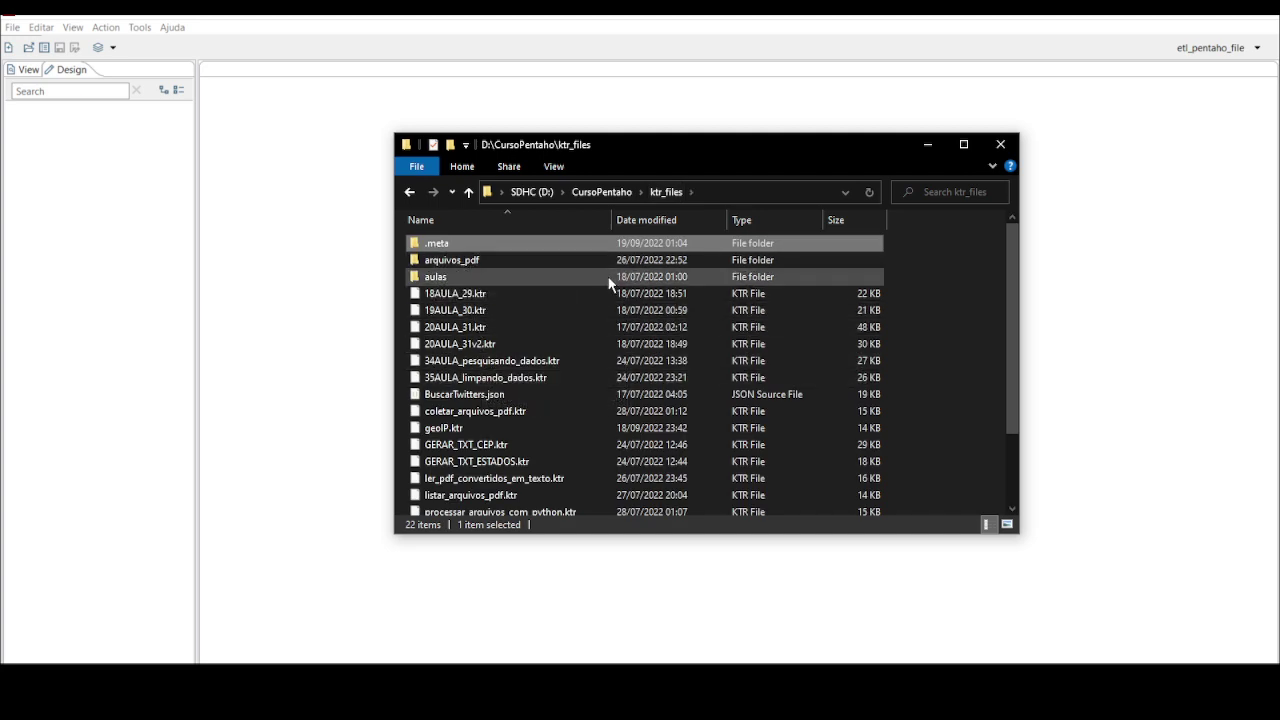
{"action": "left_click", "coordinate": [45, 48]}
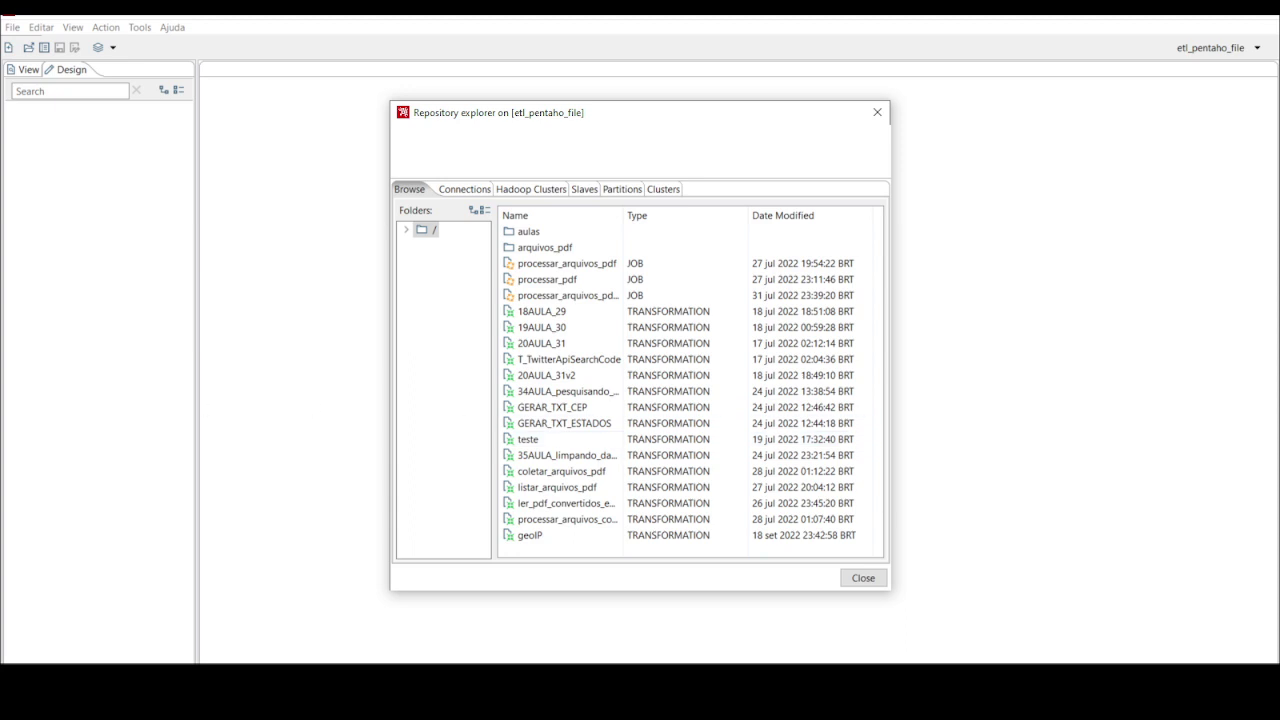
{"action": "left_click", "coordinate": [877, 112]}
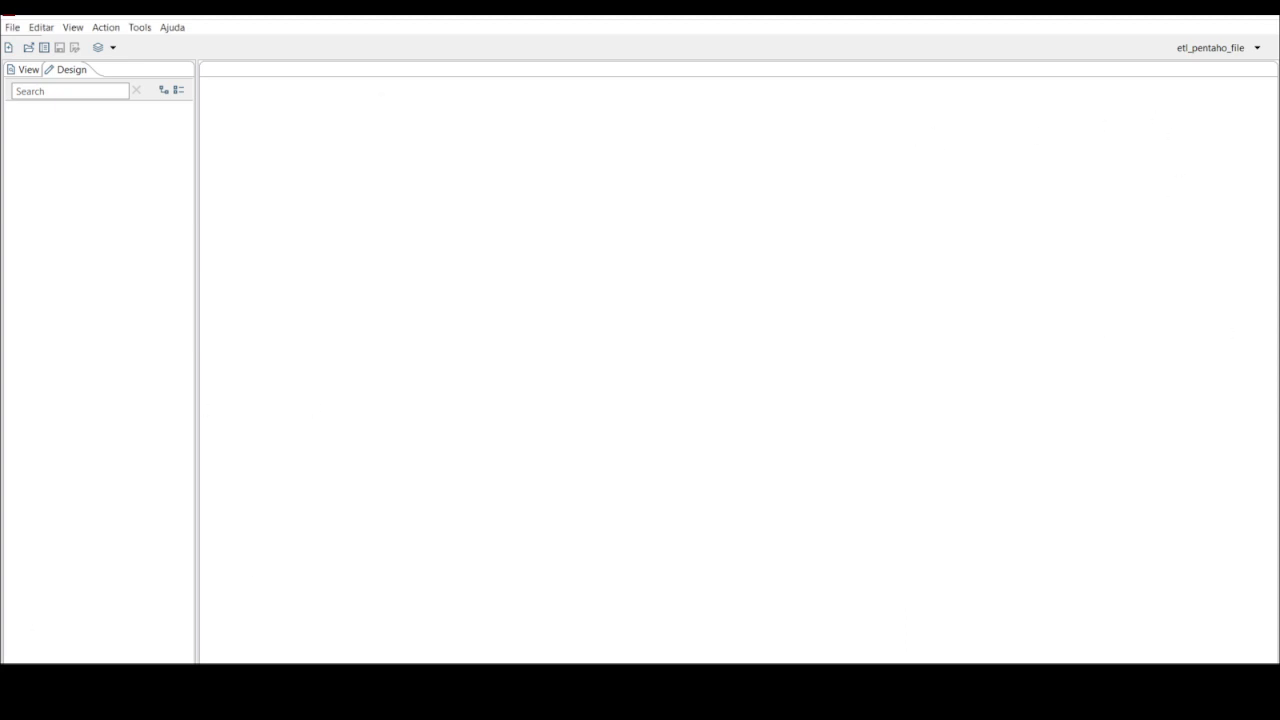